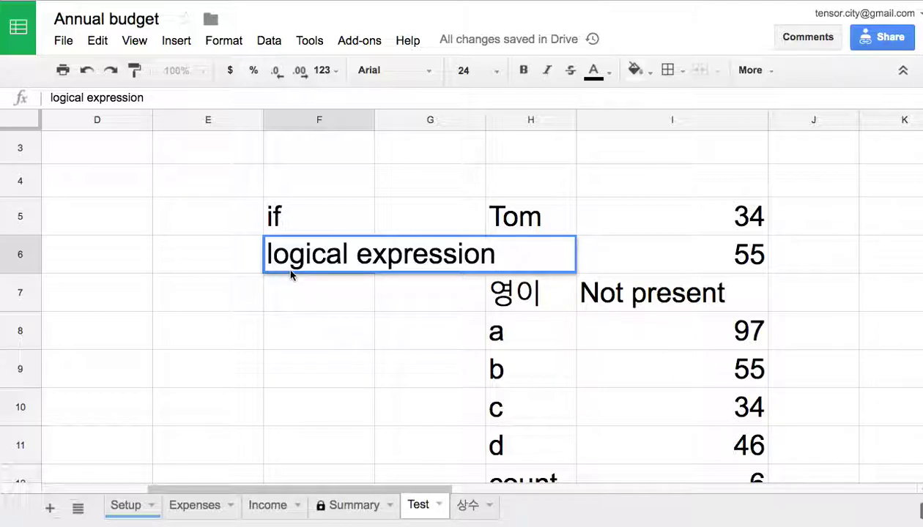
Step: Clear the "logical expression" text from cell F6
key("Return")
left_click(314, 262)
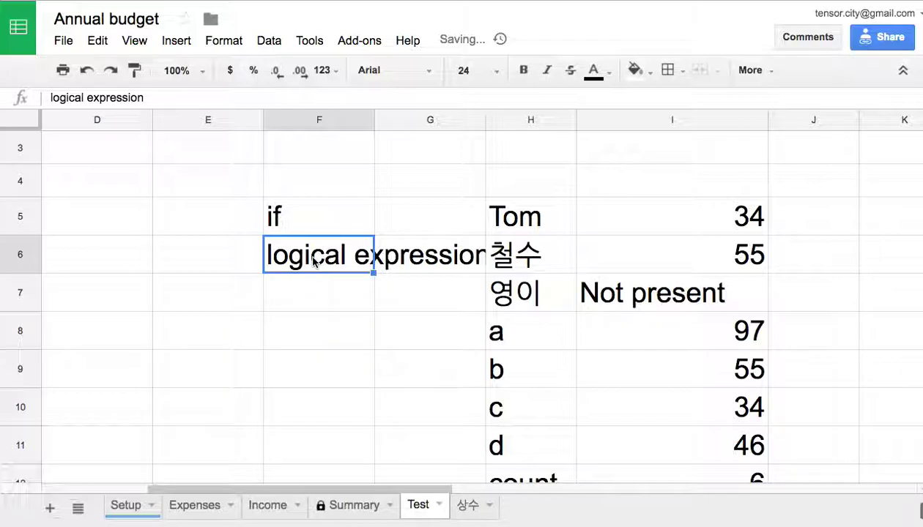
key("Delete")
Step: Clear the names and letters in cells H6 to H11
scroll(527, 213, "down", 2)
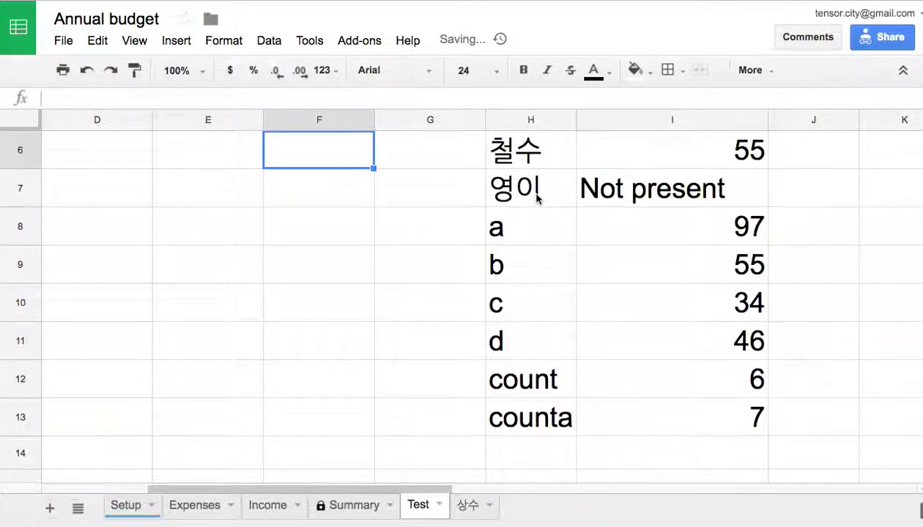
left_click_drag(531, 150, 542, 342)
scroll(542, 342, "up", 2)
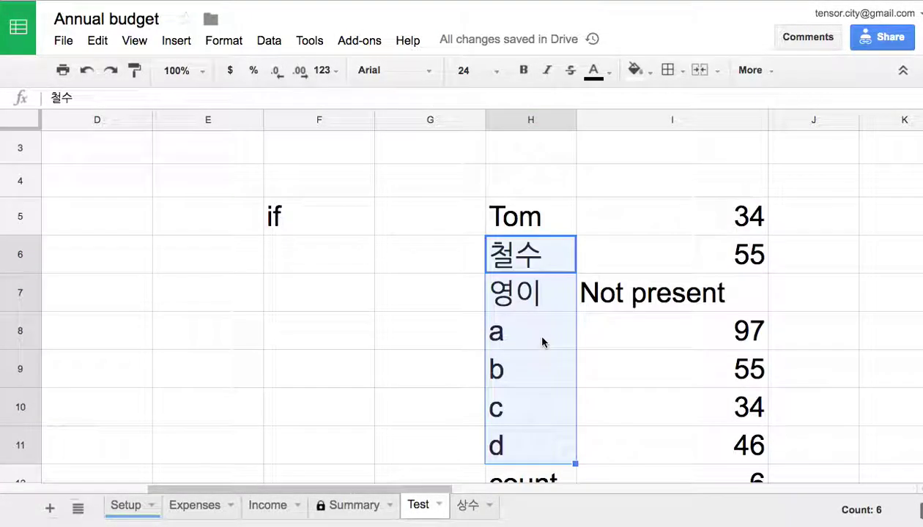
key("Delete")
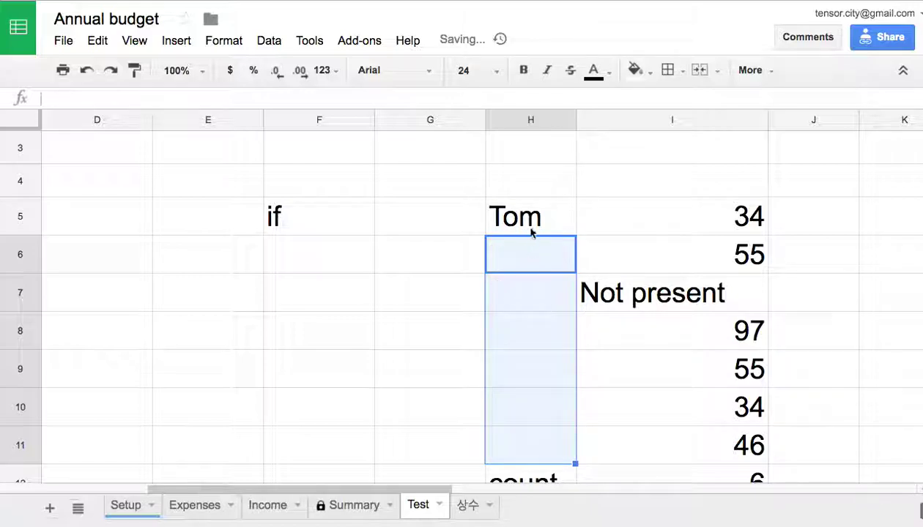
Step: Enter the labels a, b, c, d, e, f and g down cells H5 to H11
left_click(528, 252)
left_click(529, 222)
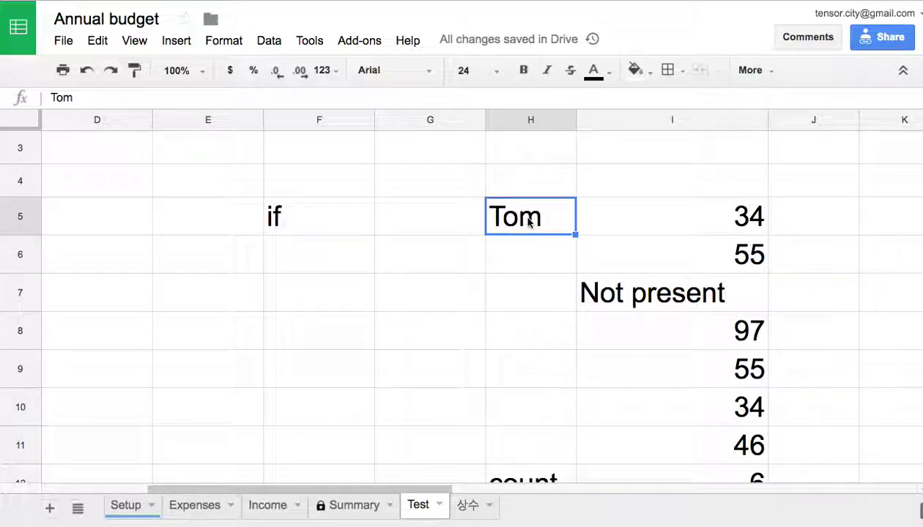
type("a")
left_click(524, 262)
type("b")
left_click(526, 297)
type("c")
left_click(540, 338)
type("d")
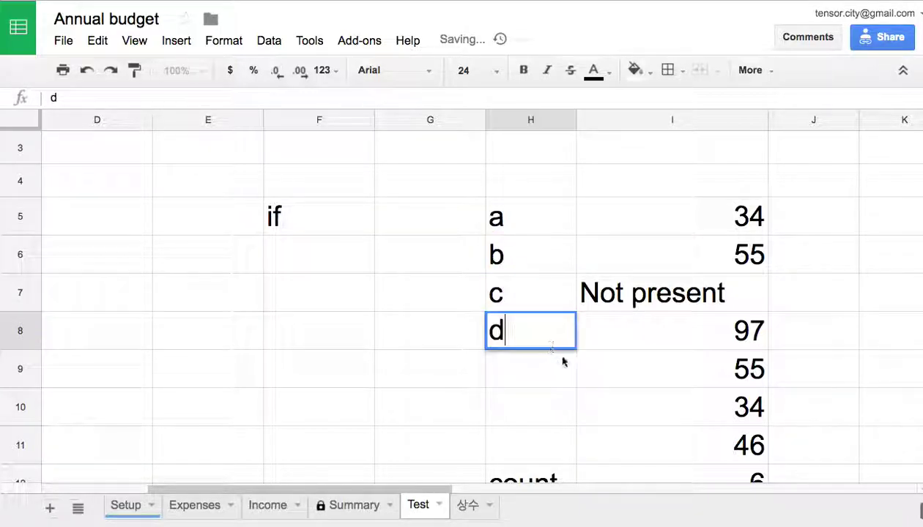
left_click(552, 379)
type("e")
left_click(554, 406)
type("f")
left_click(553, 441)
type("g")
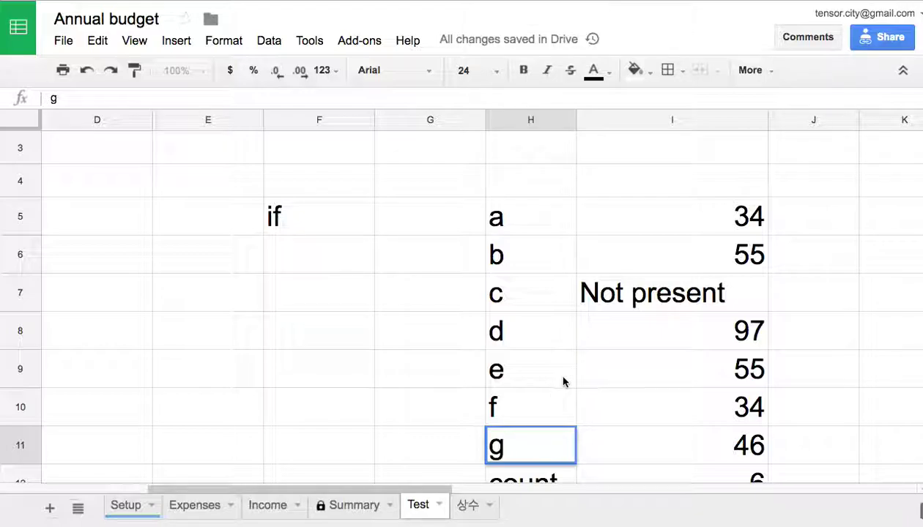
scroll(434, 381, "down", 1)
left_click(368, 370)
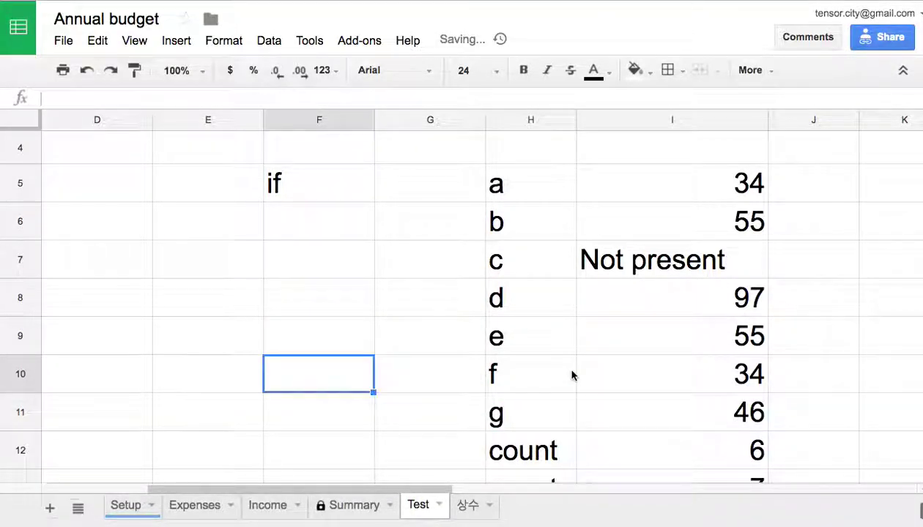
Step: Add the label "if" in cell H14 below the counta row
scroll(571, 376, "down", 2)
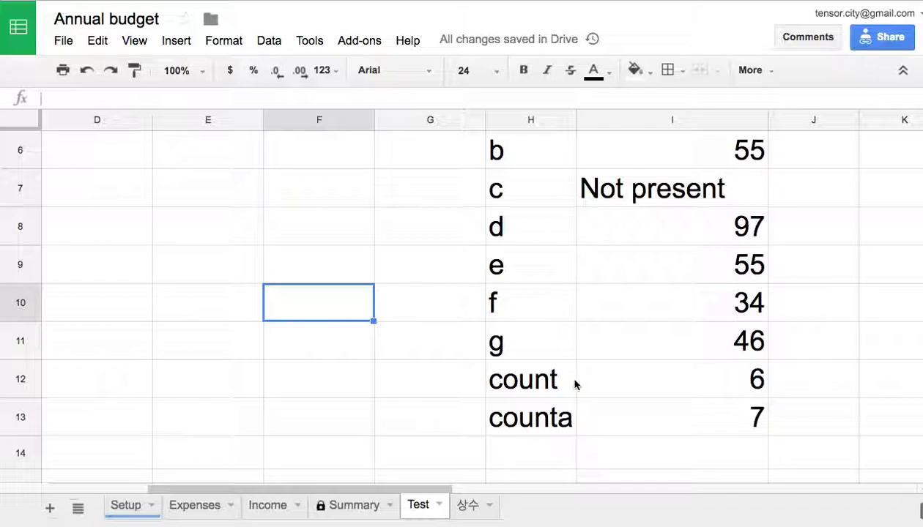
left_click(521, 460)
type("if")
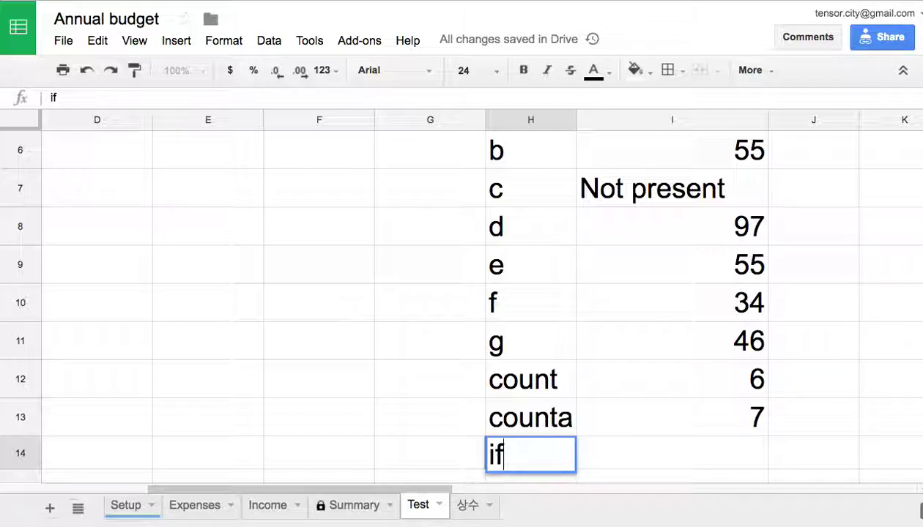
Step: Start an IF formula in cell I14 with the logical expression I6>50
left_click(615, 460)
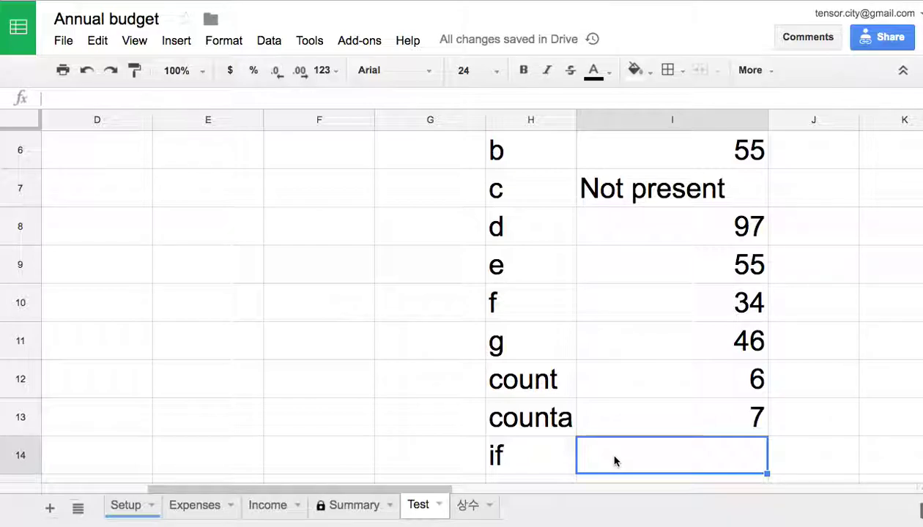
type("=if")
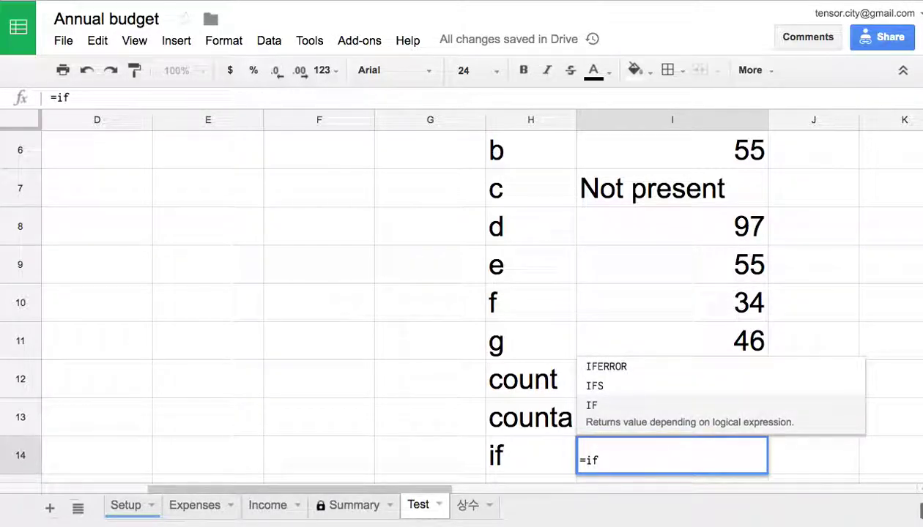
type("(")
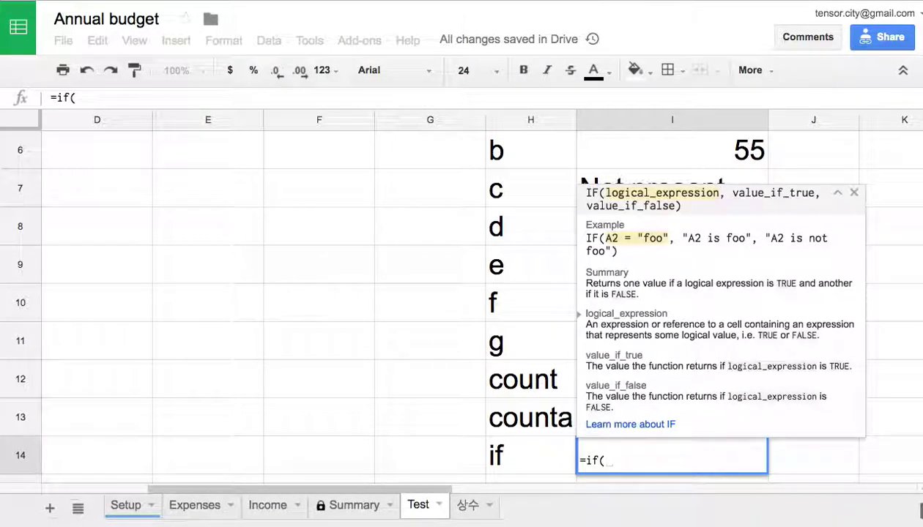
left_click(671, 156)
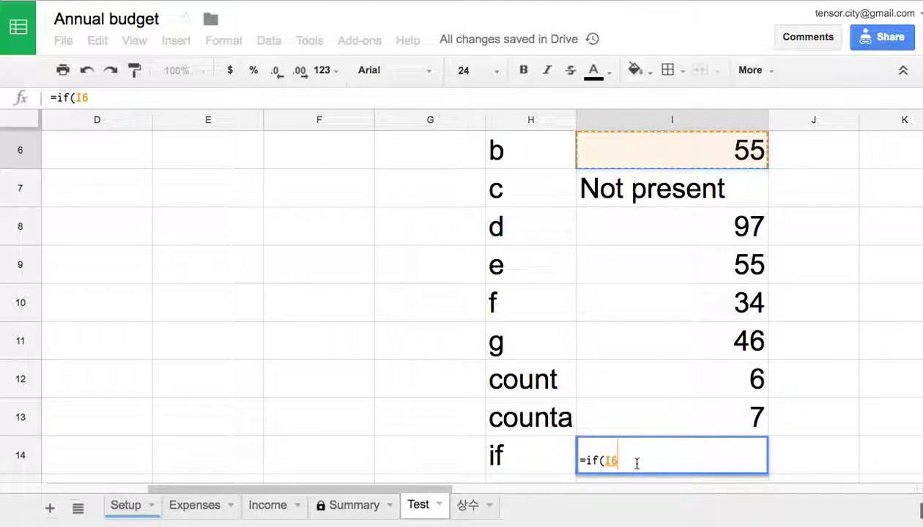
type(">")
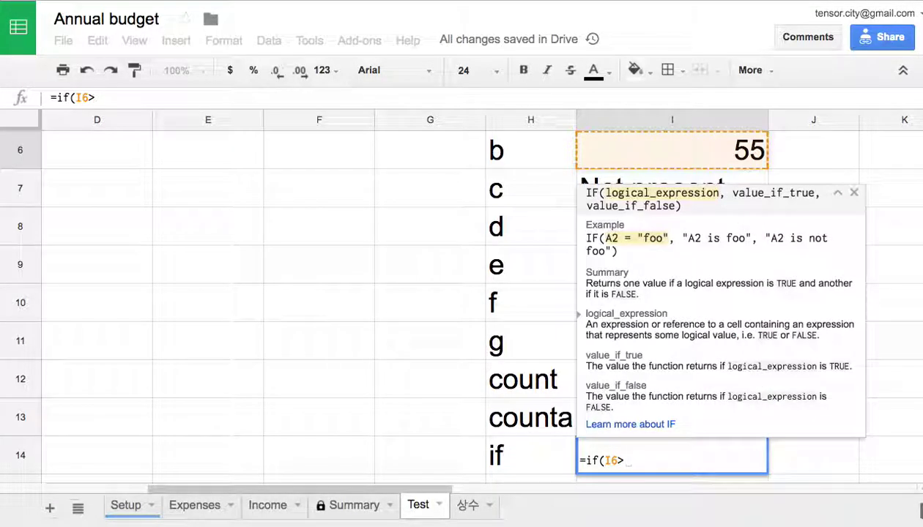
type("50")
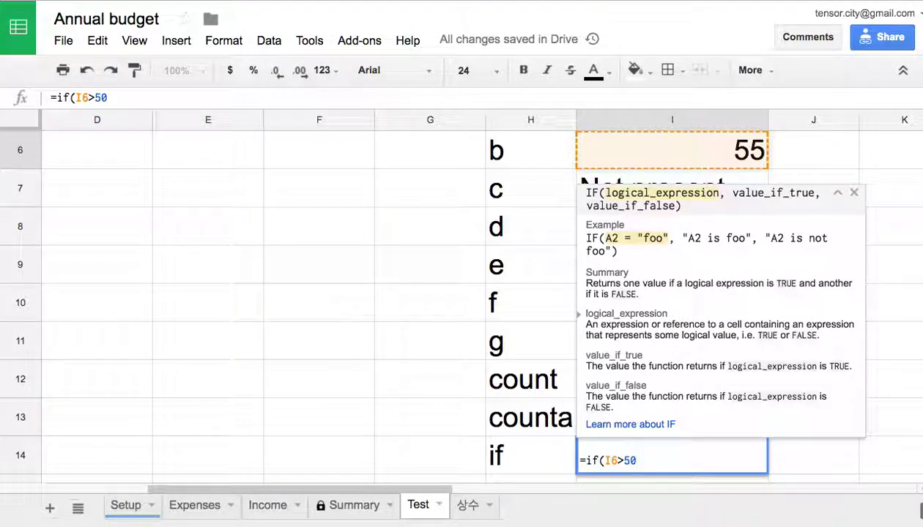
type(", ")
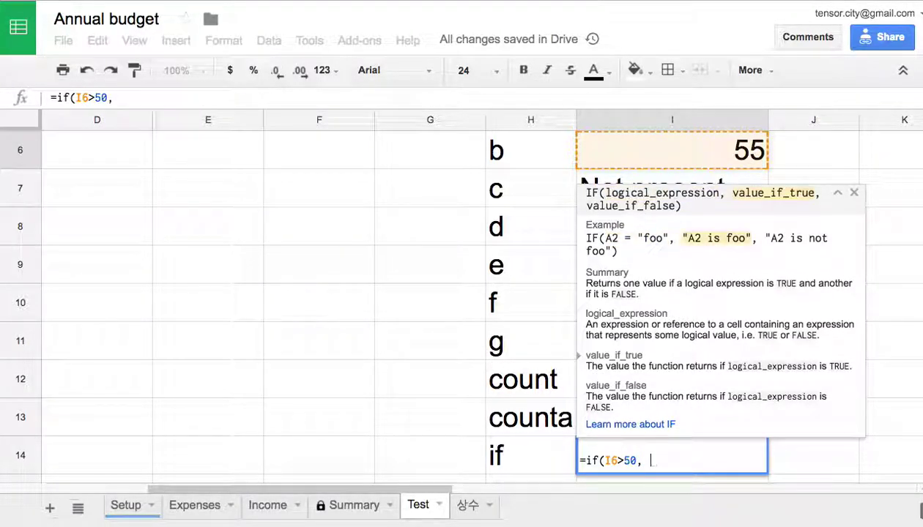
type("pass,")
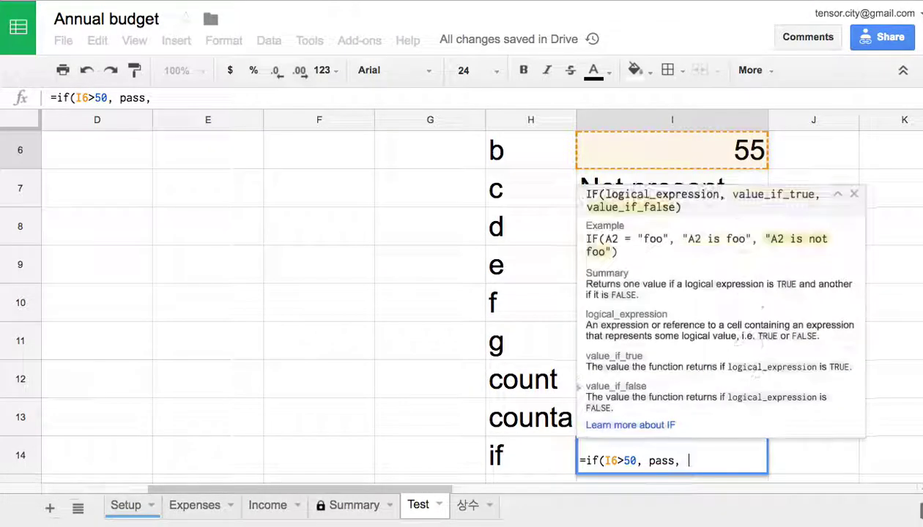
key("BackSpace")
key("BackSpace")
key("BackSpace")
key("BackSpace")
key("BackSpace")
key("BackSpace")
Step: Complete the I14 formula with "pass" as the value if true and "false" as the value if false
type("\"")
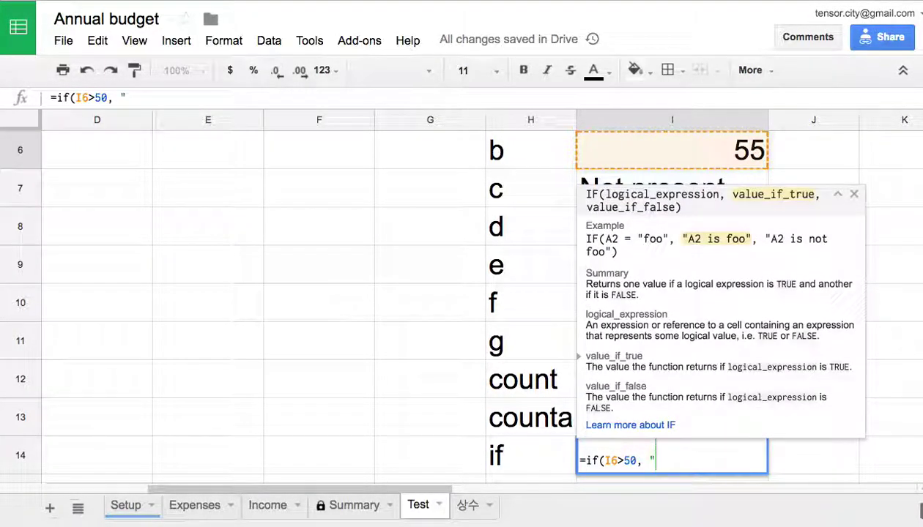
type("pass\"")
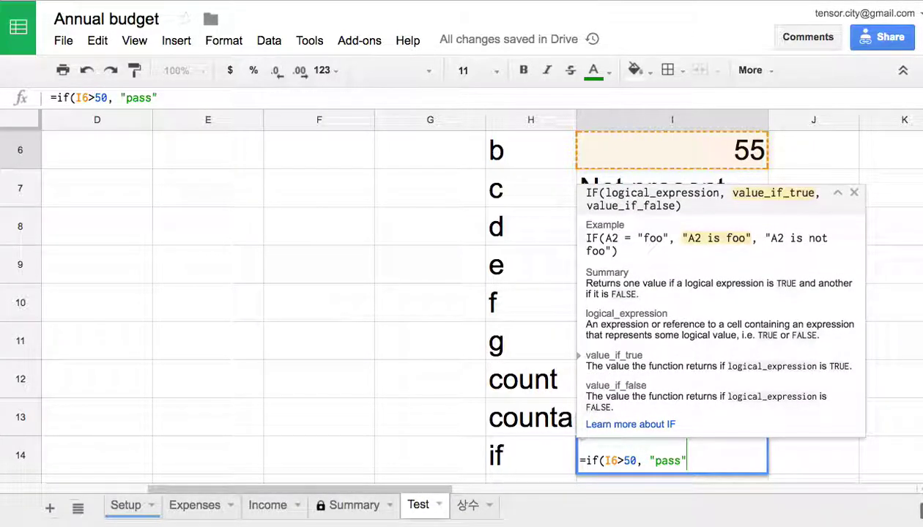
type(", ")
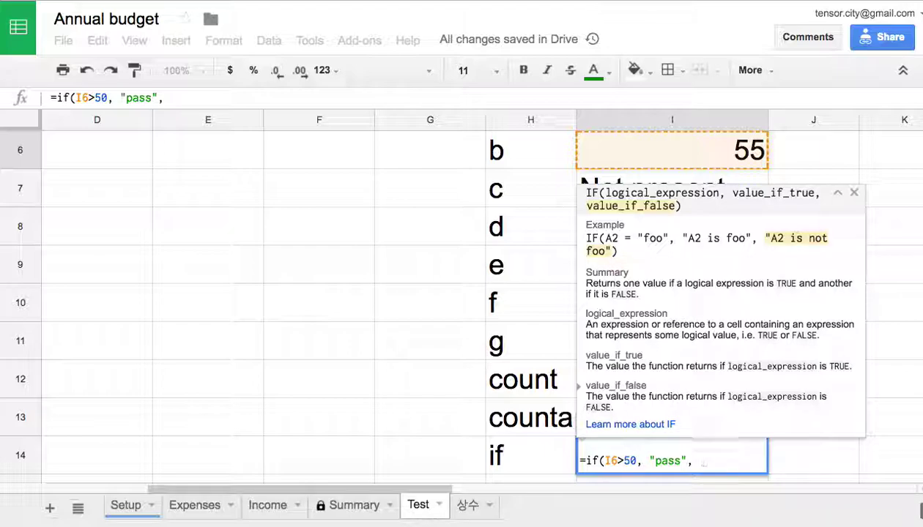
type("\"fa")
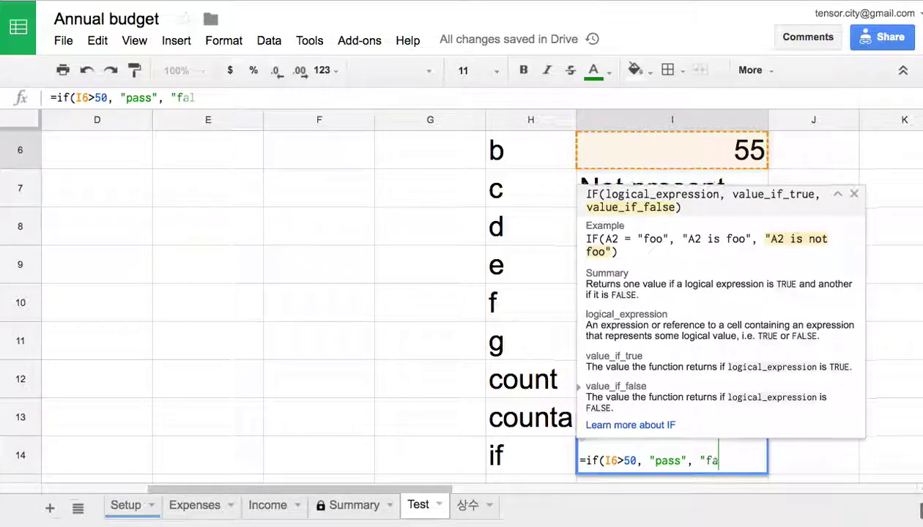
type("lse\")")
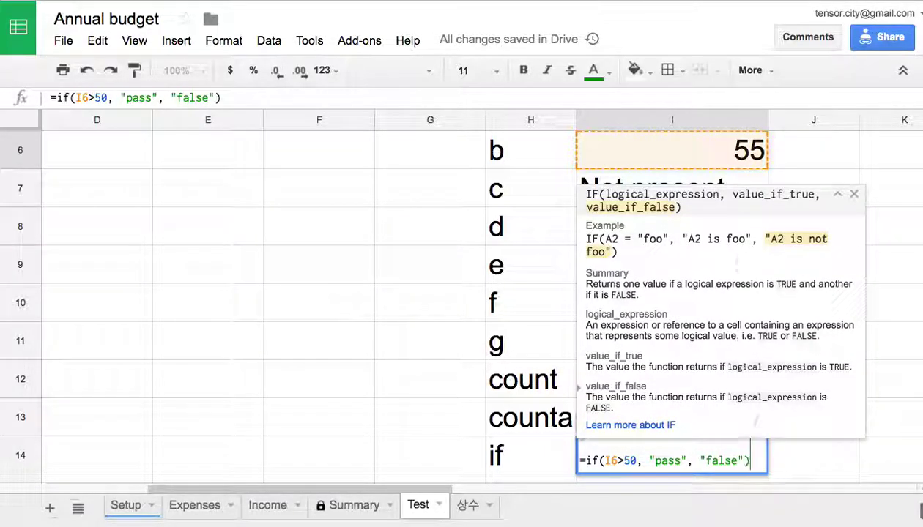
Step: Examine the IF function's help for its argument syntax and how the example fills each argument
left_click(594, 460)
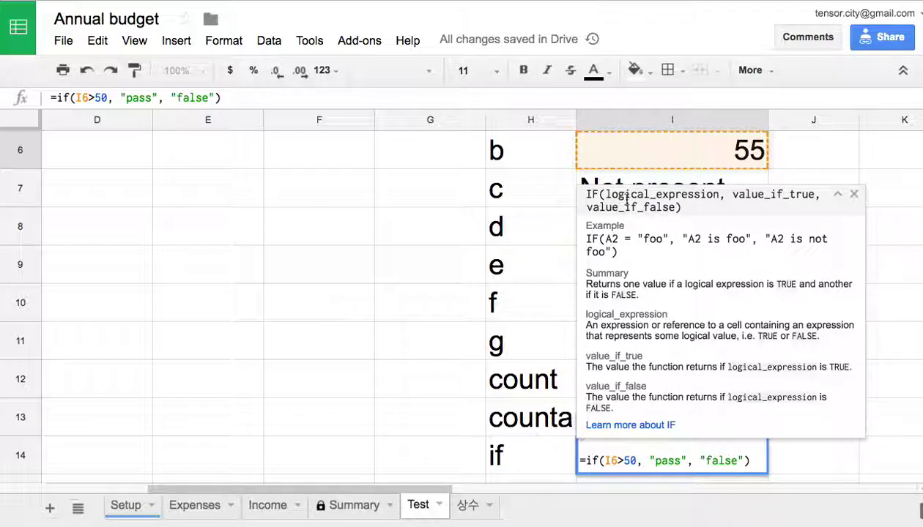
left_click_drag(605, 194, 716, 198)
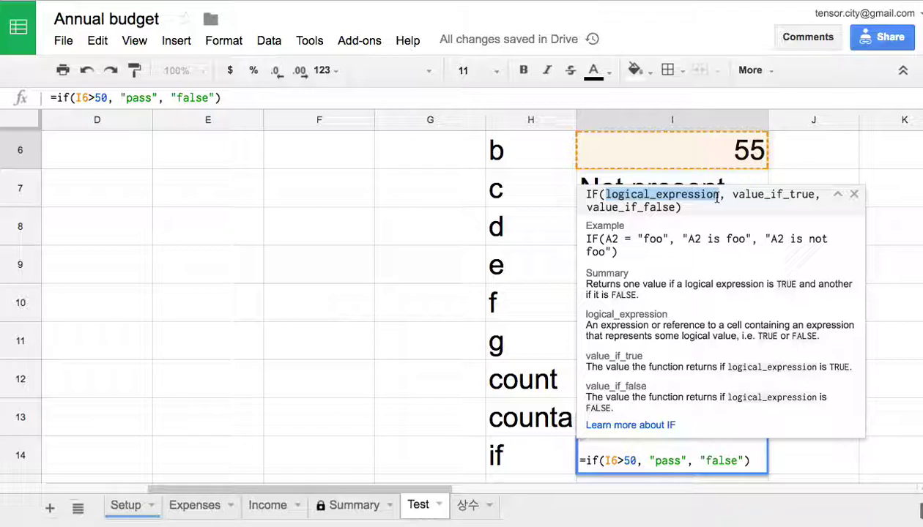
left_click_drag(732, 195, 672, 208)
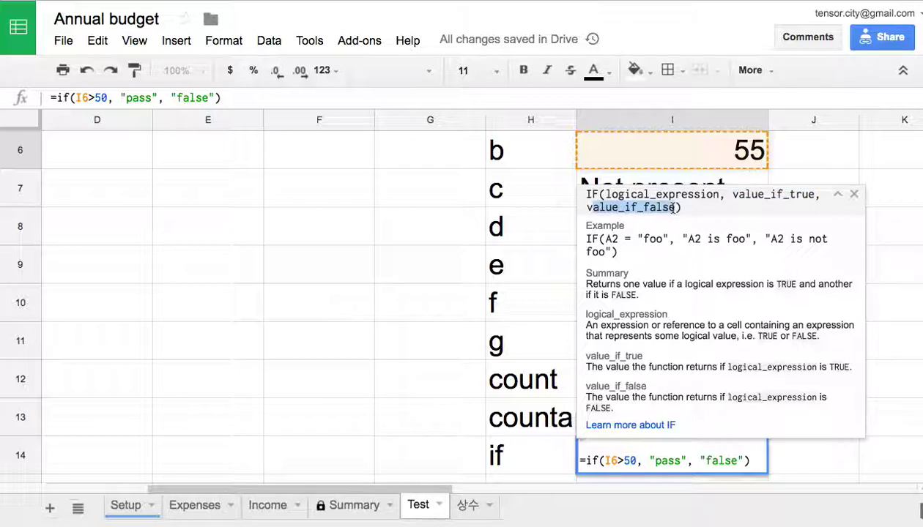
left_click(605, 238)
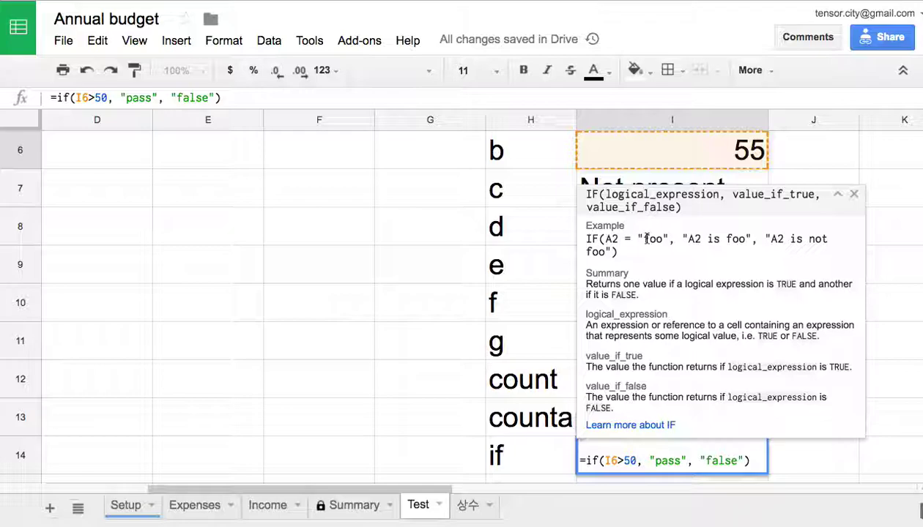
left_click_drag(690, 240, 784, 243)
left_click(602, 252)
Step: Confirm the IF formula in I14 and copy the same formula, with I6>50, into cell J5
key("Return")
left_click(672, 415)
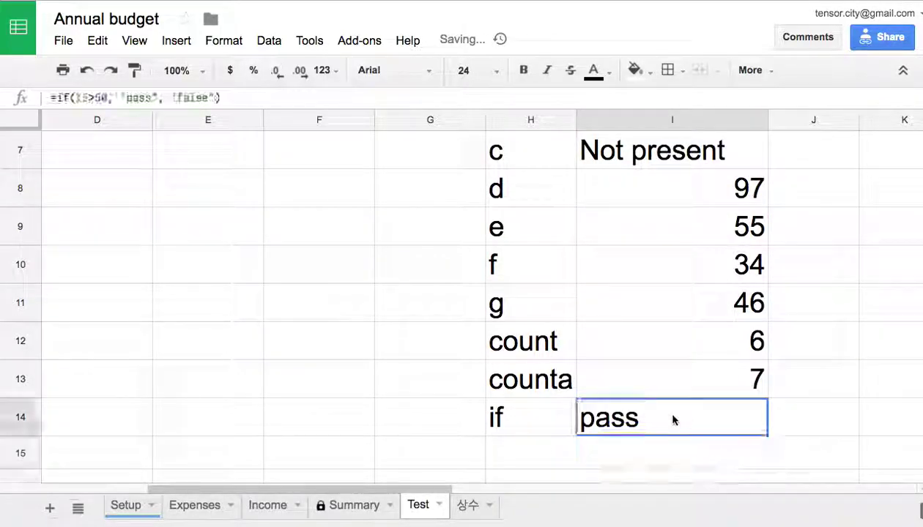
scroll(673, 416, "up", 3)
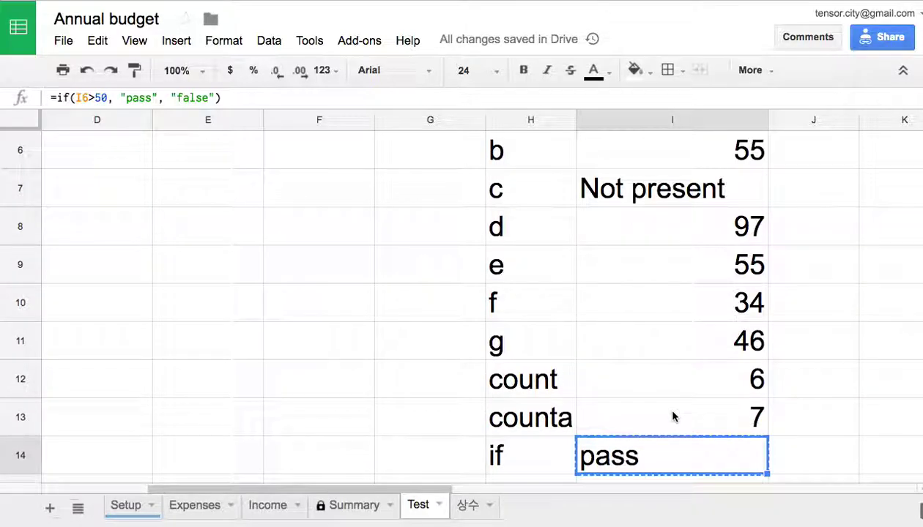
left_click(844, 228)
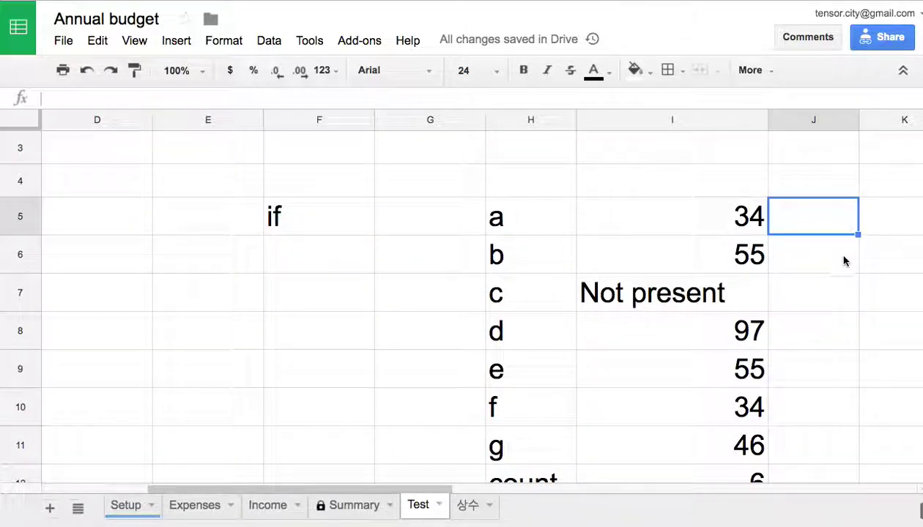
type("=if(I6>50, \"pass\", \"false\")")
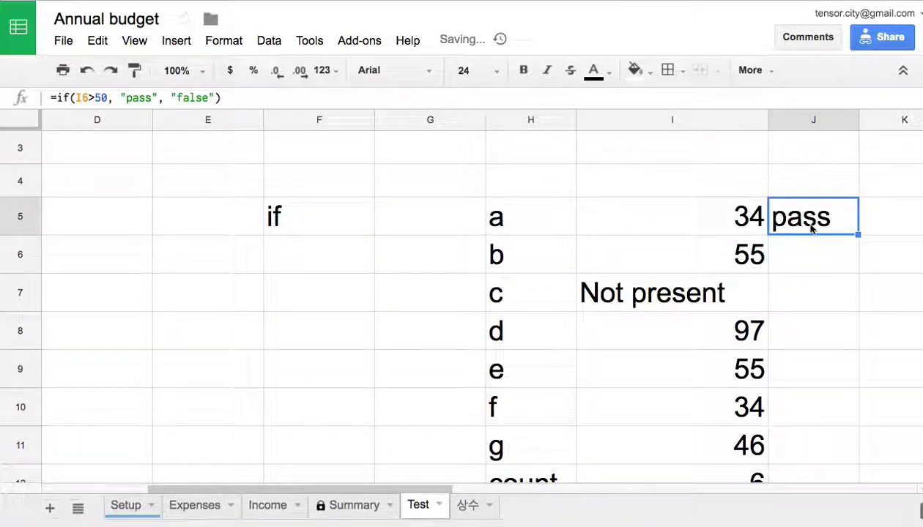
Step: Change the cell reference in J5's IF formula to I5
double_click(810, 214)
left_click(802, 221)
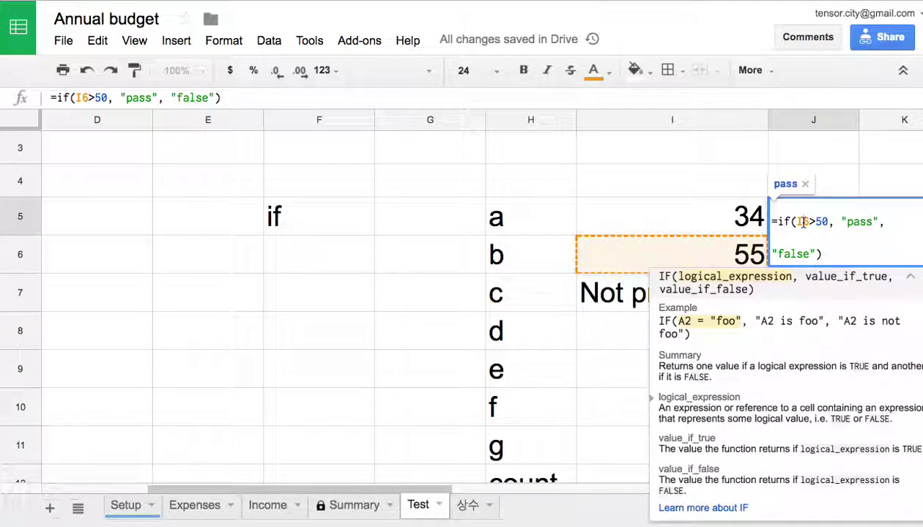
left_click(687, 222)
left_click(804, 222)
double_click(804, 222)
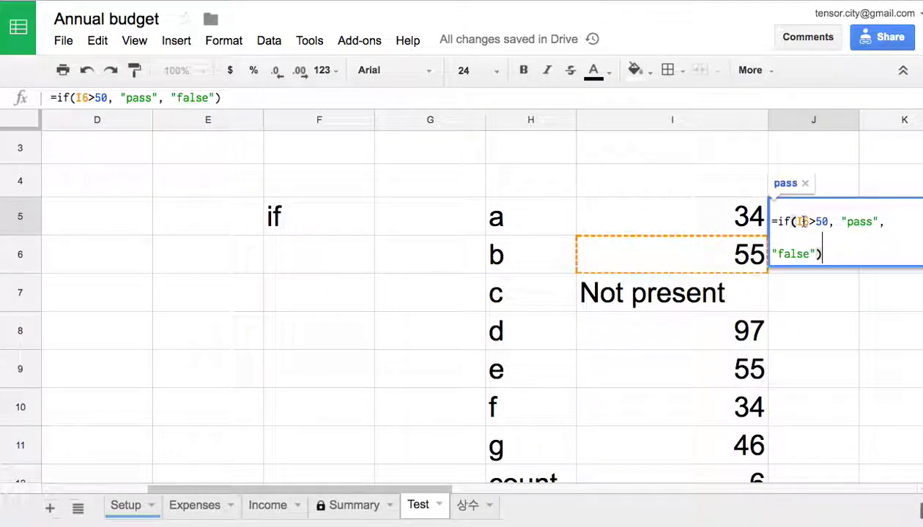
left_click(729, 211)
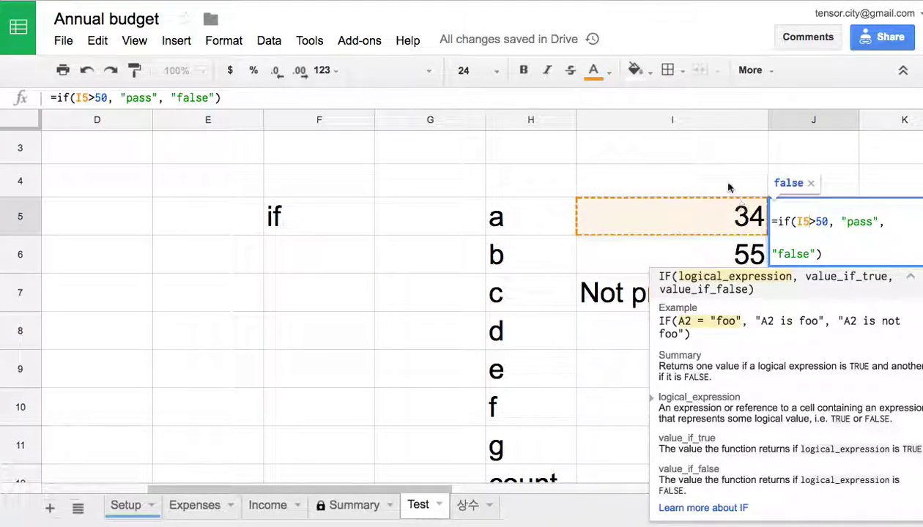
key("Return")
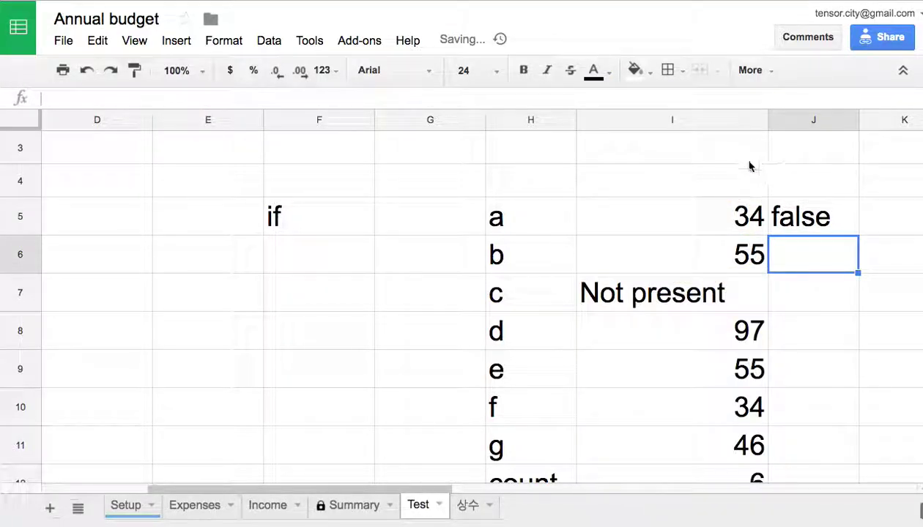
Step: Widen column J and centre its contents horizontally
scroll(720, 191, "right", 7)
scroll(721, 192, "left", 5)
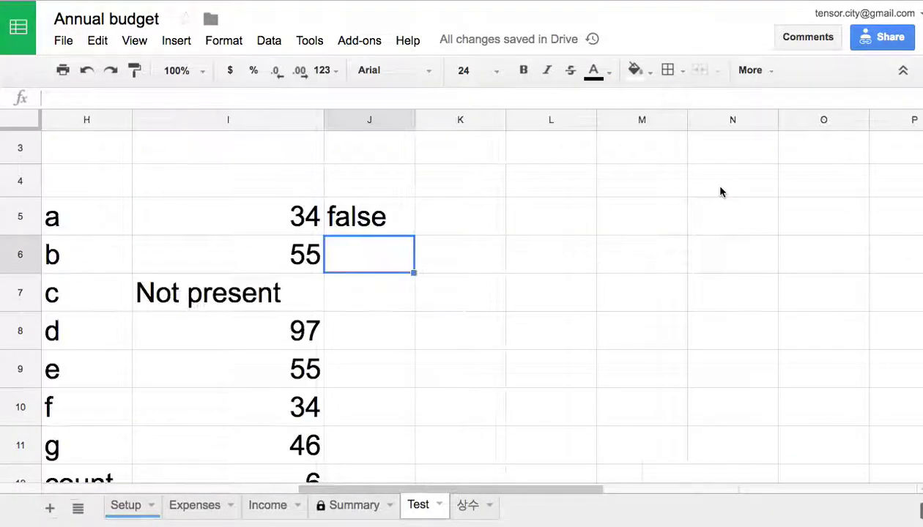
scroll(720, 192, "left", 2)
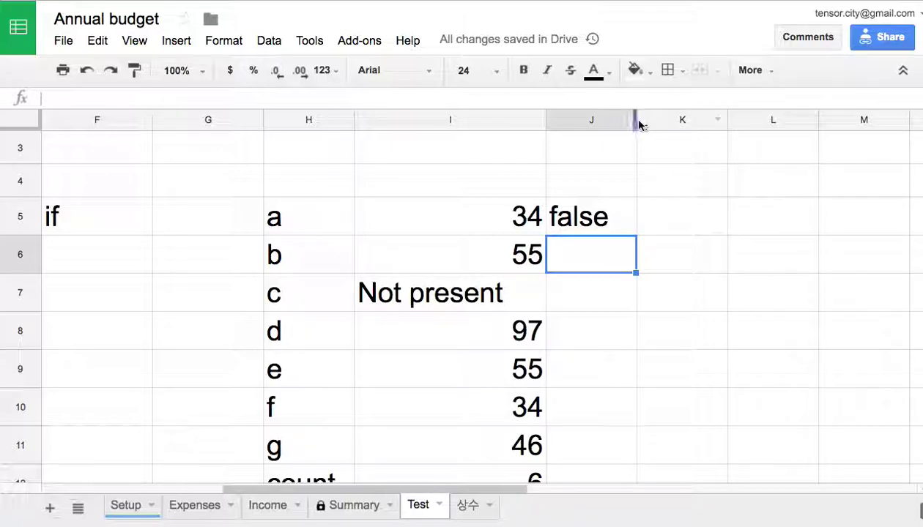
left_click_drag(636, 121, 701, 119)
left_click(590, 120)
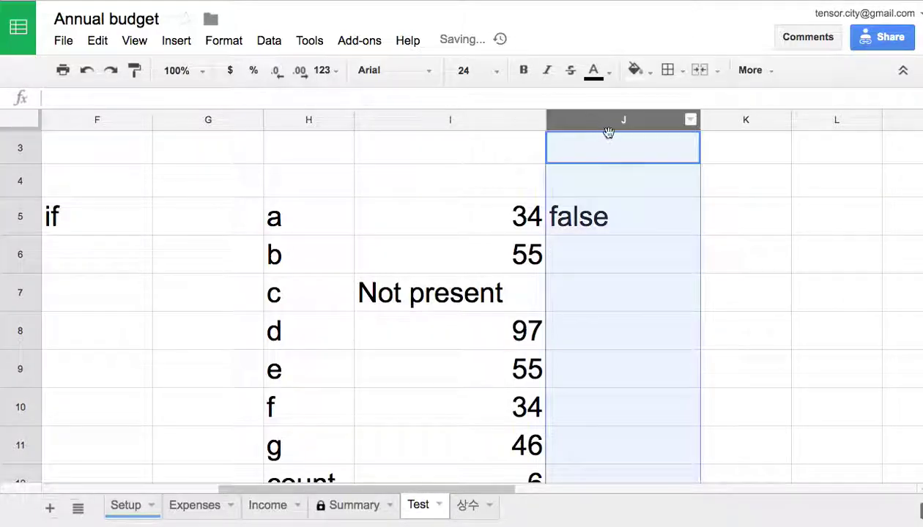
left_click(744, 73)
left_click(498, 103)
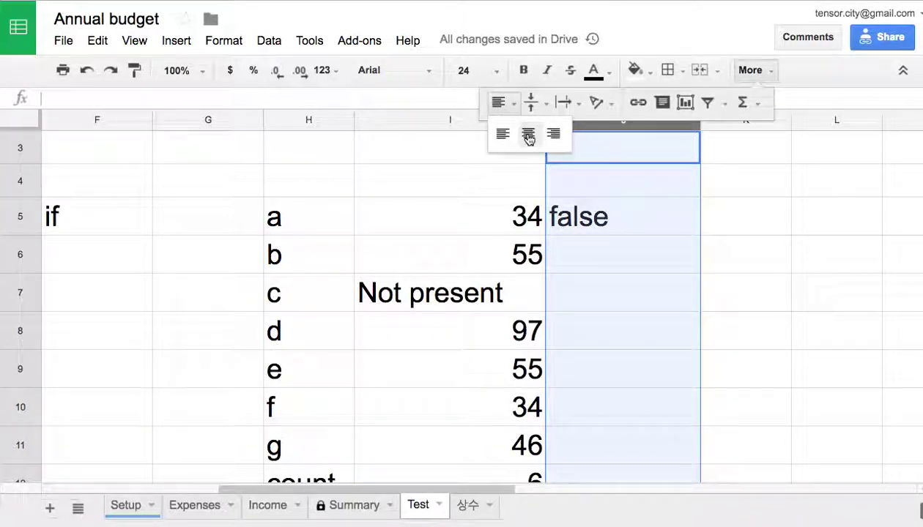
left_click(527, 135)
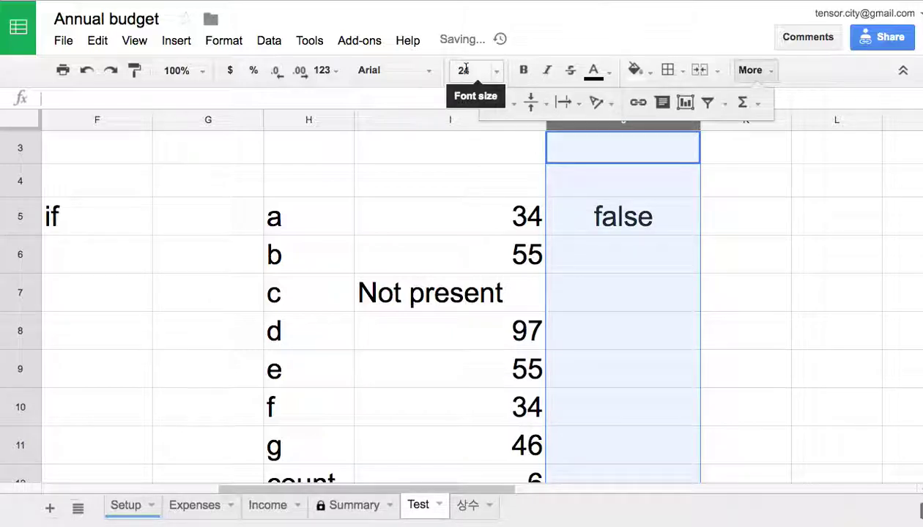
Step: Set the text colour of the whole column J to cornflower blue
left_click(595, 70)
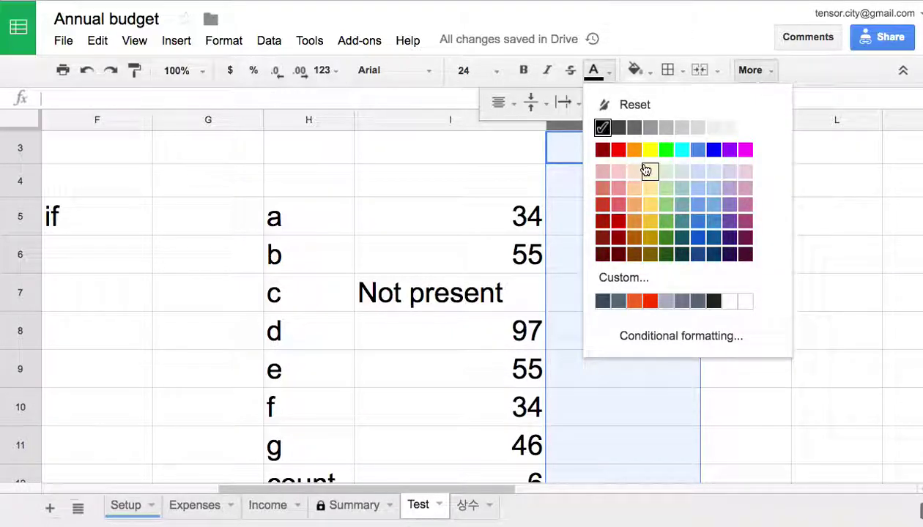
left_click(698, 152)
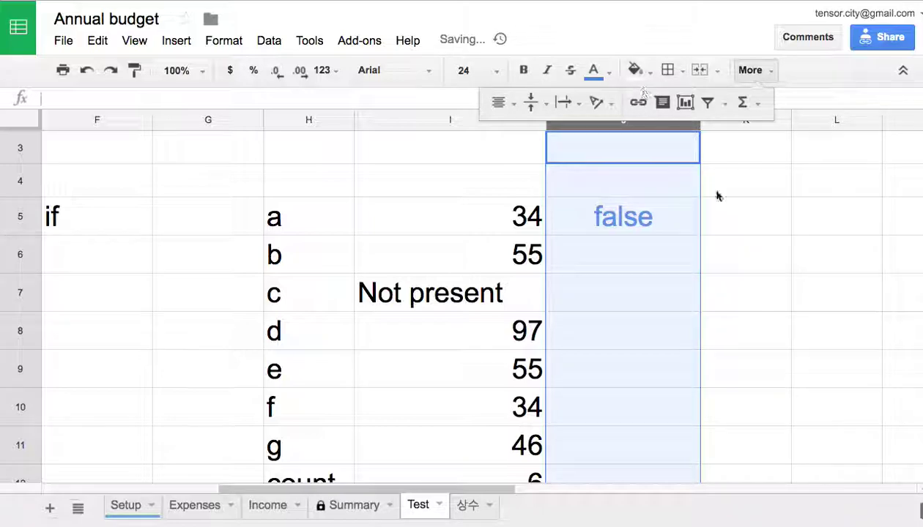
left_click(719, 235)
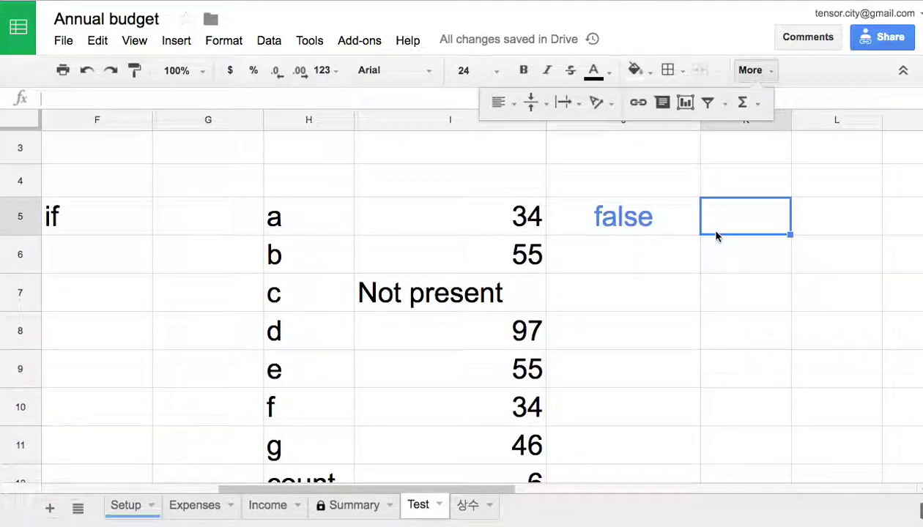
Step: Change the text colour of the result in cell J5 to red
left_click(640, 233)
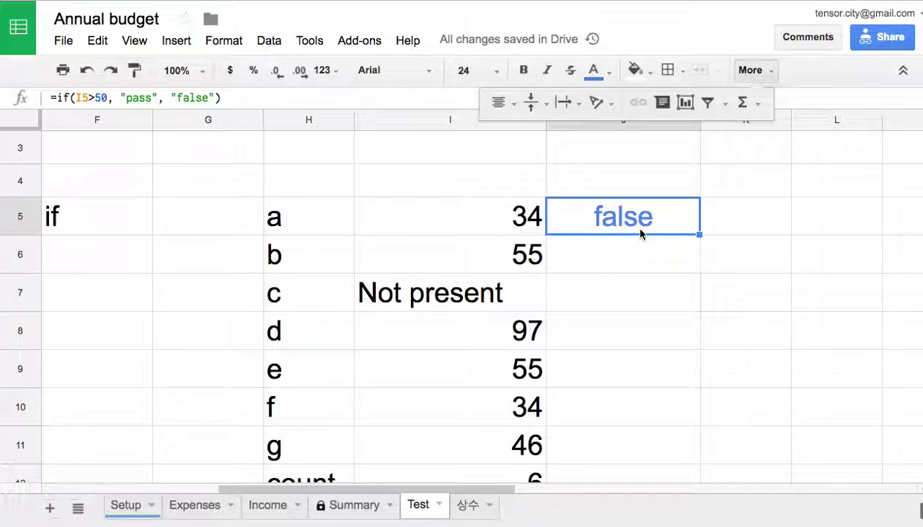
left_click(608, 72)
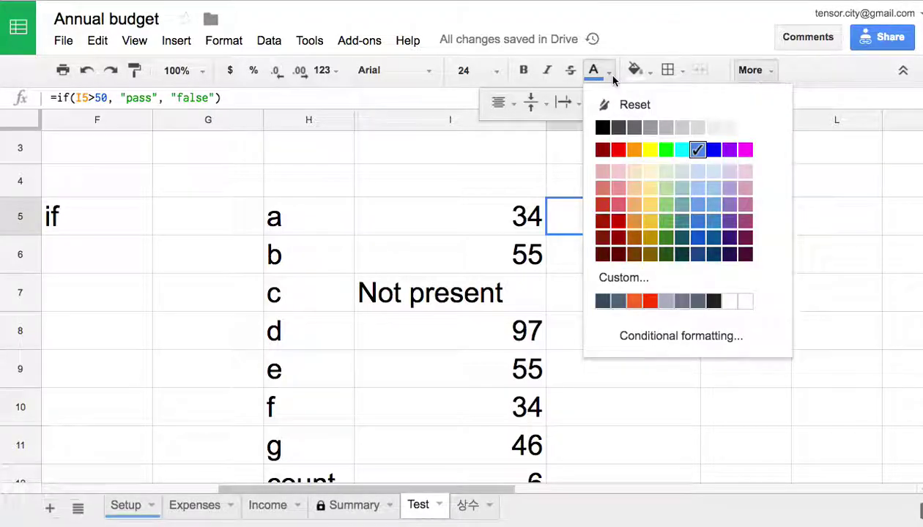
left_click(619, 151)
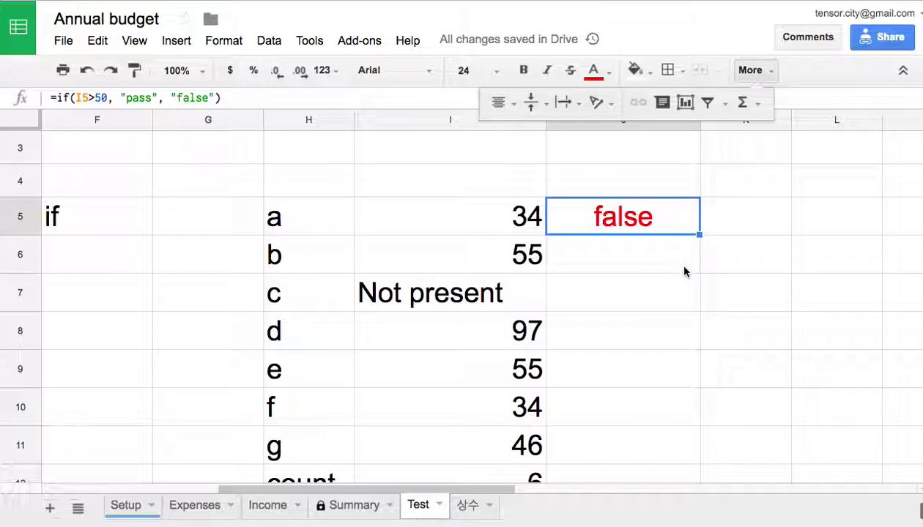
Step: Fill the IF formula from J5 down the column through J13
left_click_drag(700, 235, 688, 443)
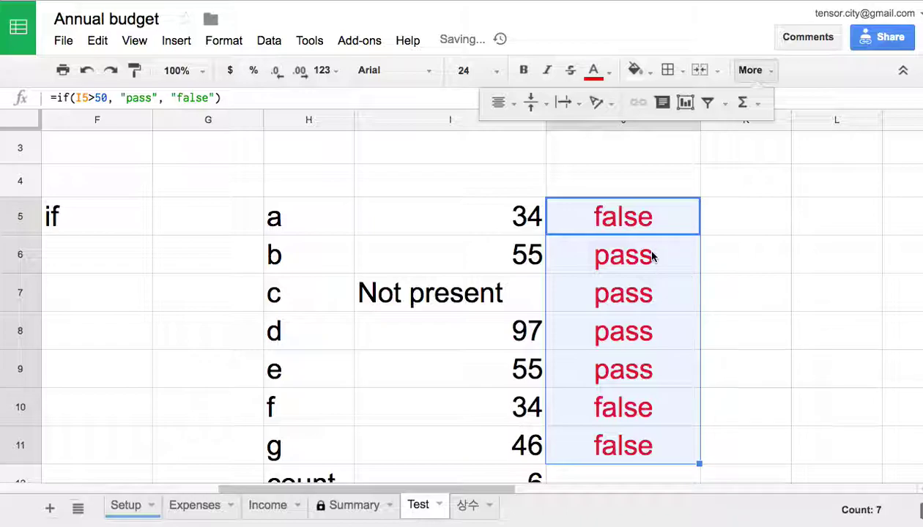
scroll(668, 381, "down", 2)
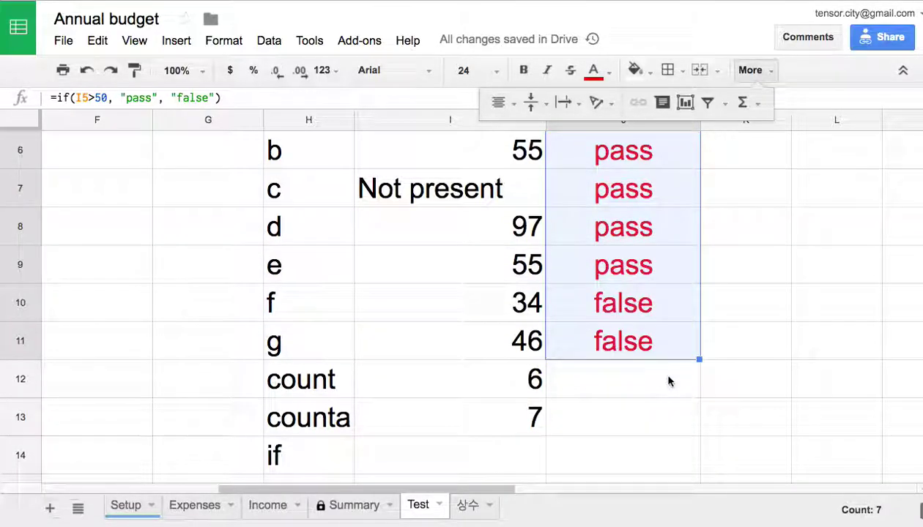
left_click_drag(699, 402, 697, 425)
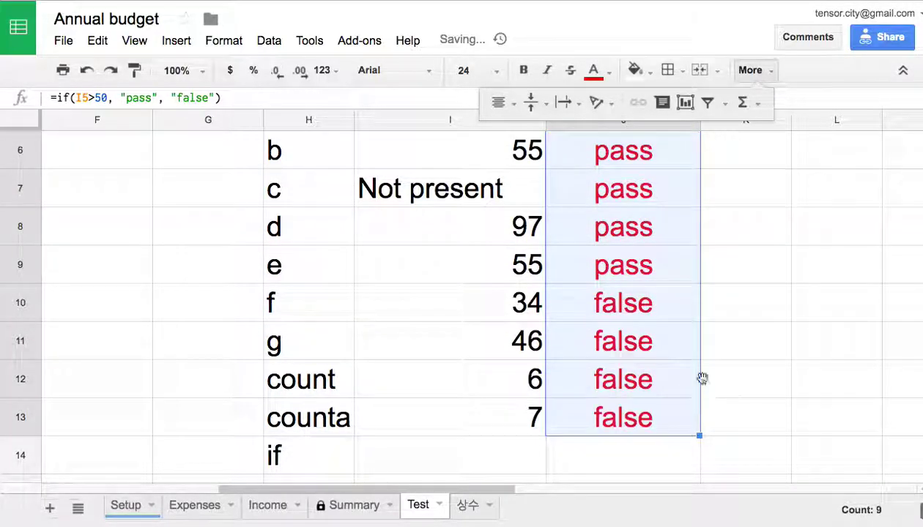
Step: Compare the IF formulas in J5 and J6 to check how the cell reference shifts from row to row
scroll(686, 375, "up", 1)
scroll(685, 376, "up", 2)
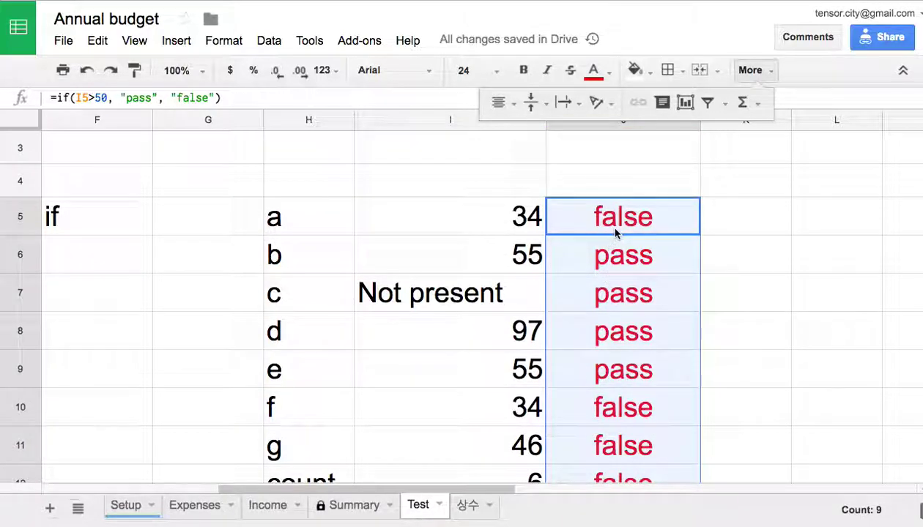
left_click(614, 257)
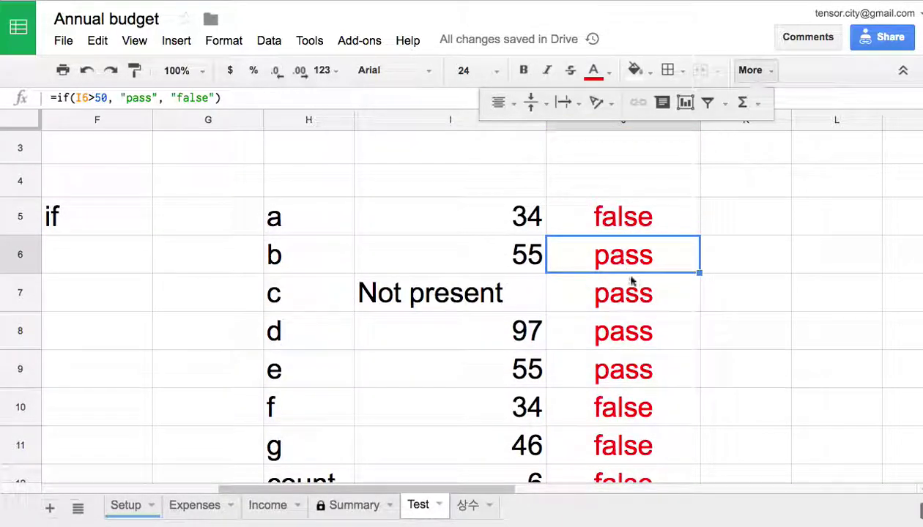
left_click(635, 224)
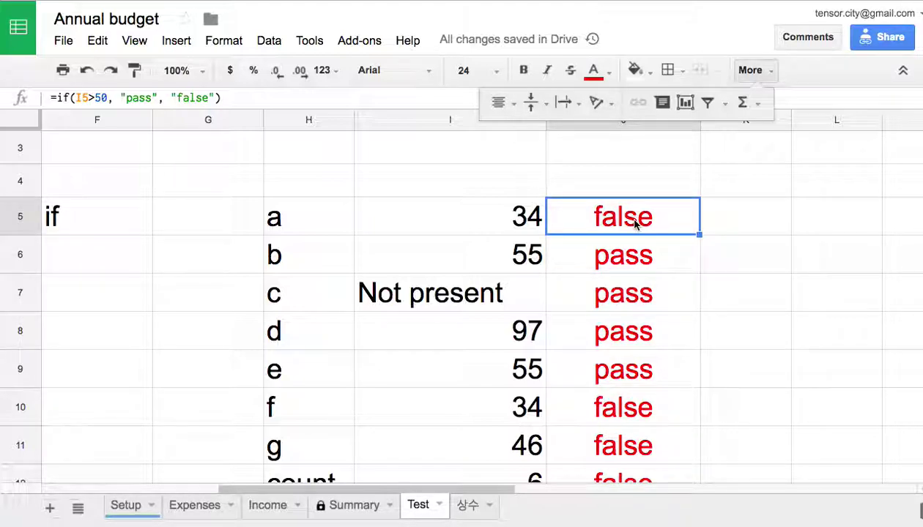
double_click(635, 224)
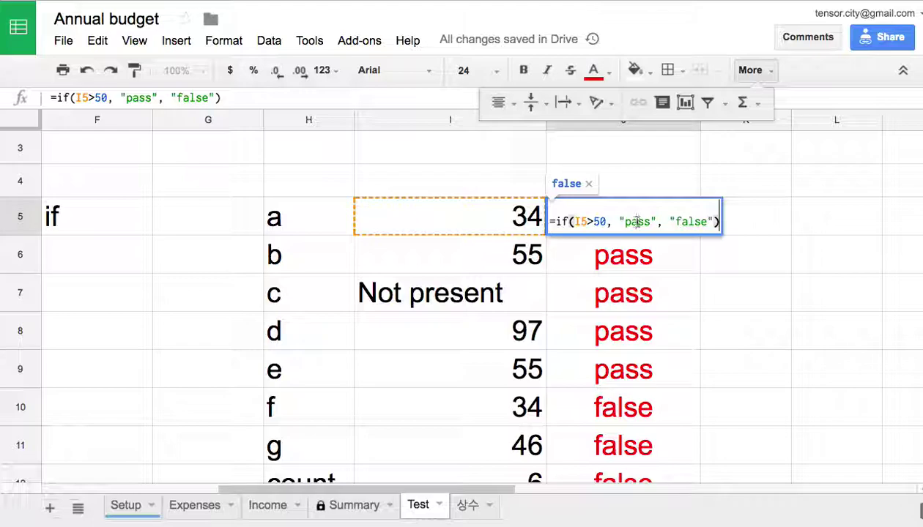
left_click(747, 261)
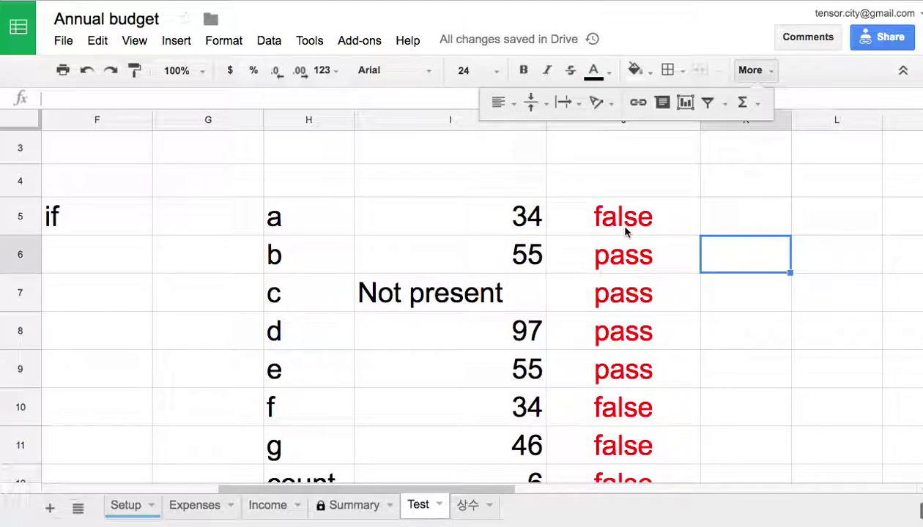
left_click(630, 257)
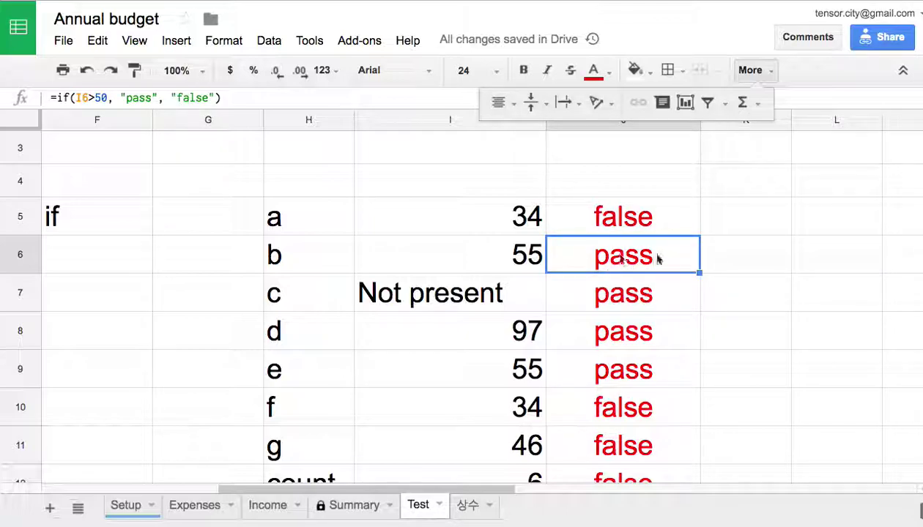
Step: Replace the fixed 50 in J5's IF formula with the cell reference I6, making the condition I5>I6
left_click(628, 218)
double_click(627, 217)
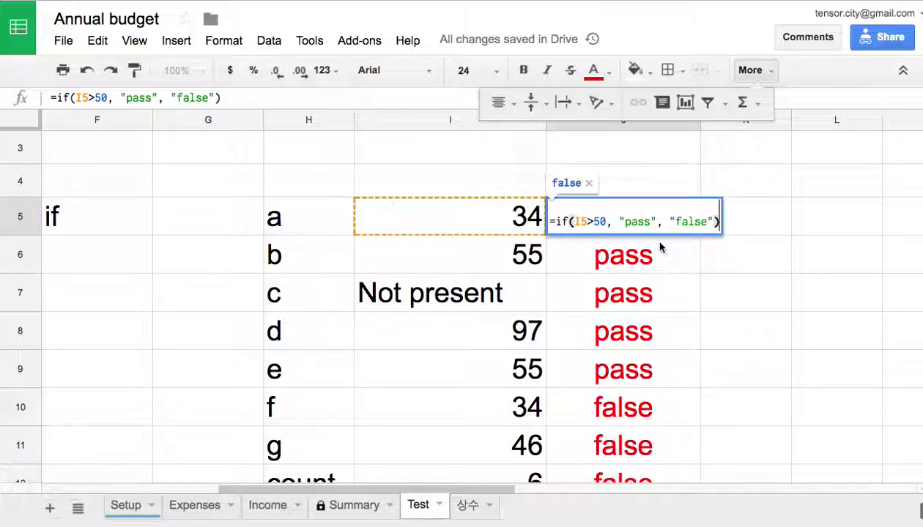
double_click(596, 222)
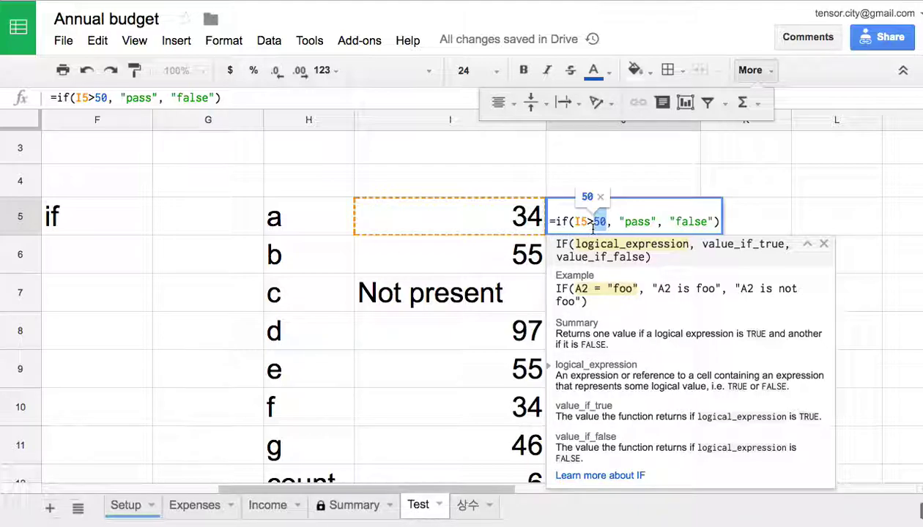
type("I7")
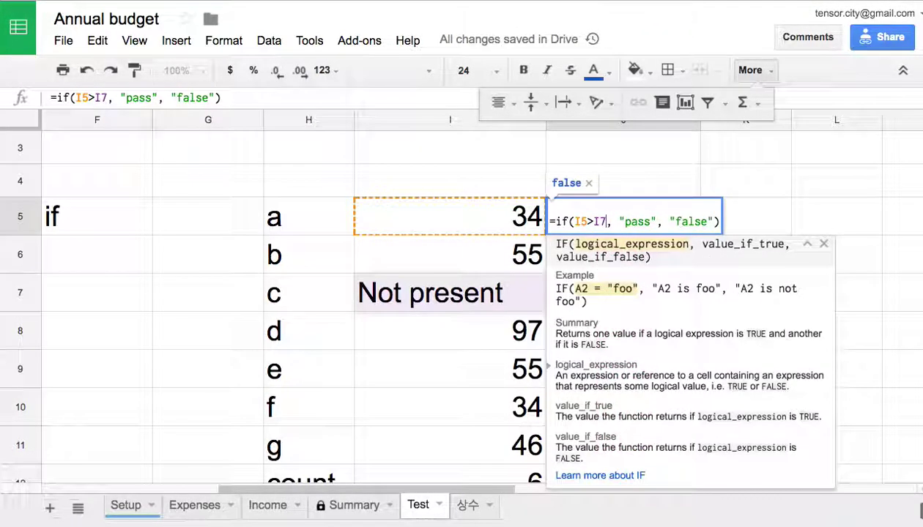
key("BackSpace")
type("6")
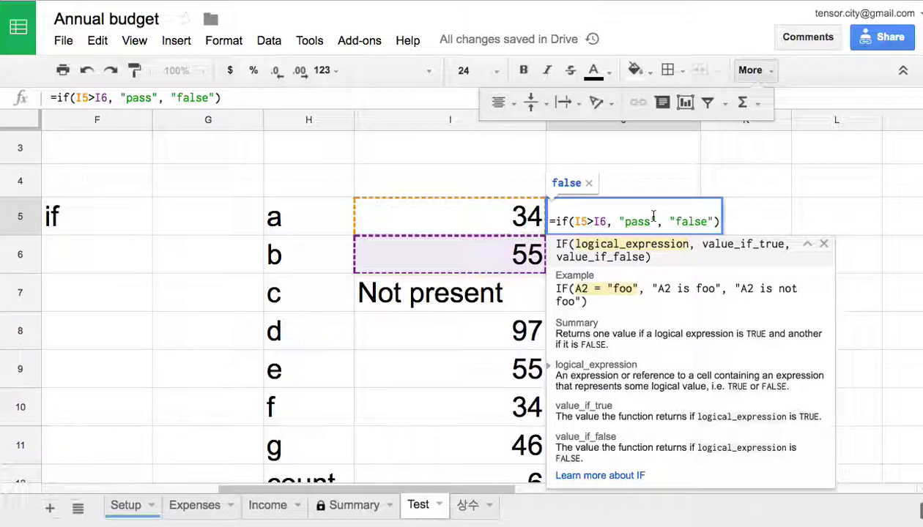
key("Return")
Step: Fill J5's IF formula comparing I5 with I6 down through J13
left_click(622, 214)
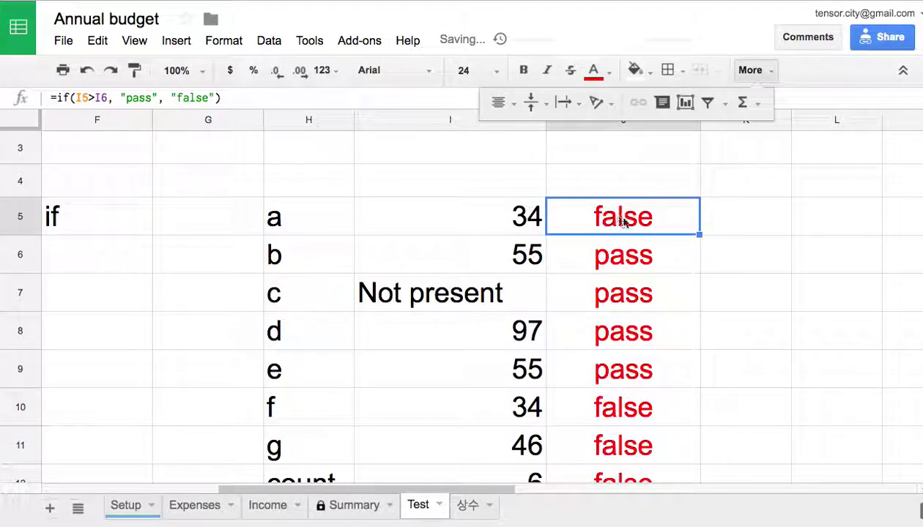
left_click_drag(700, 233, 699, 432)
scroll(722, 344, "down", 1)
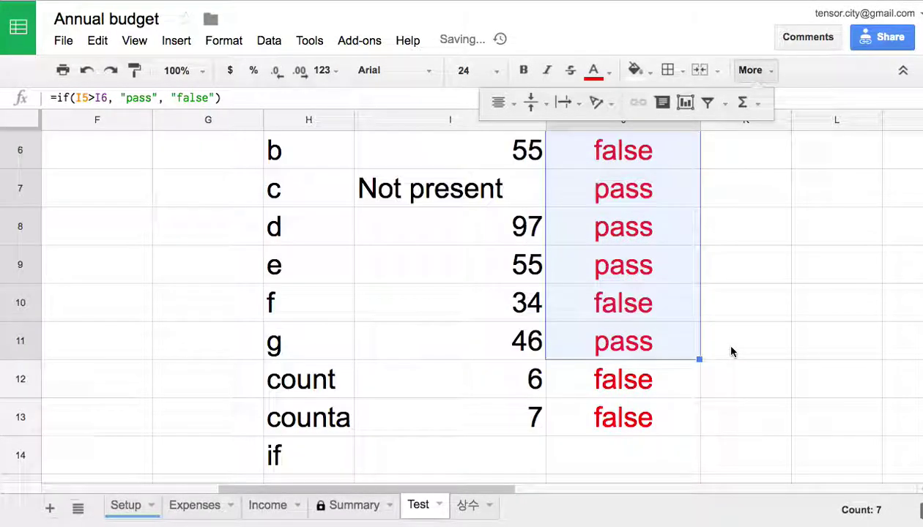
left_click_drag(701, 359, 697, 425)
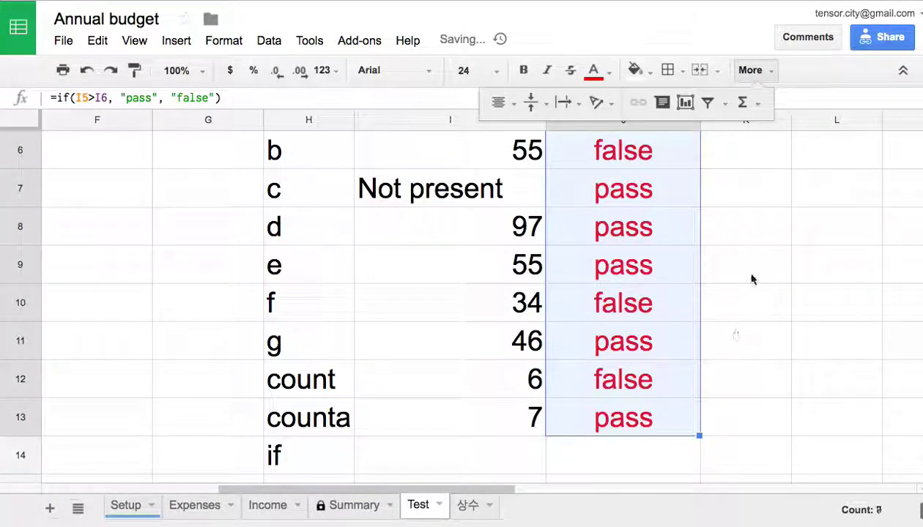
Step: Examine which cells the filled IF formulas in column J compare, checking J10, J5, J6 and J7 against their scores in column I
double_click(650, 315)
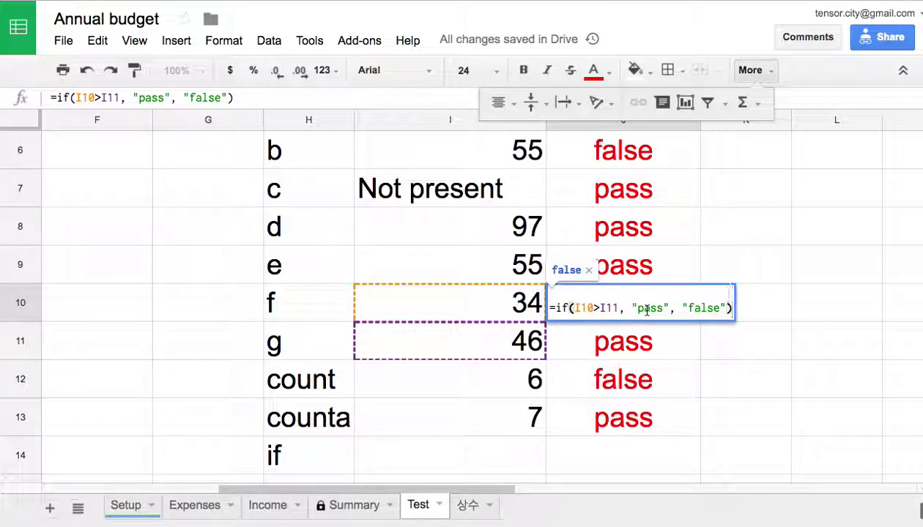
left_click(678, 233)
scroll(667, 226, "up", 3)
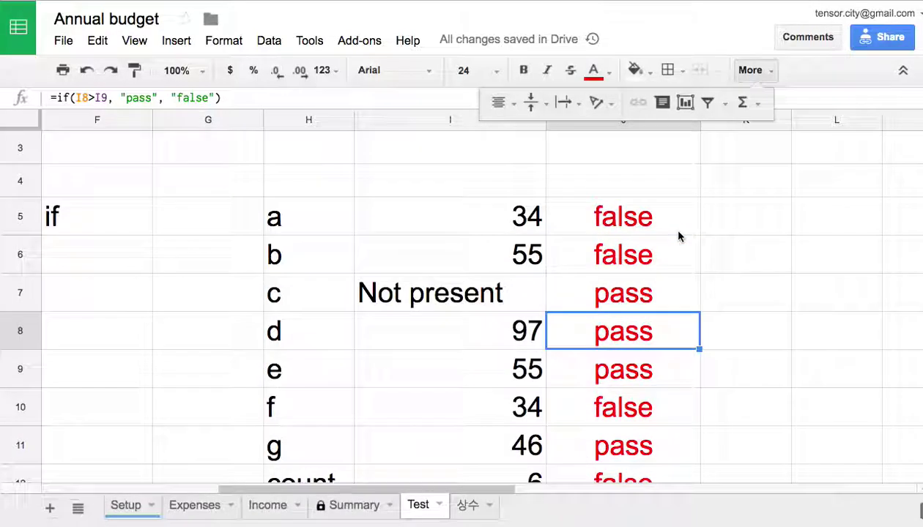
double_click(639, 227)
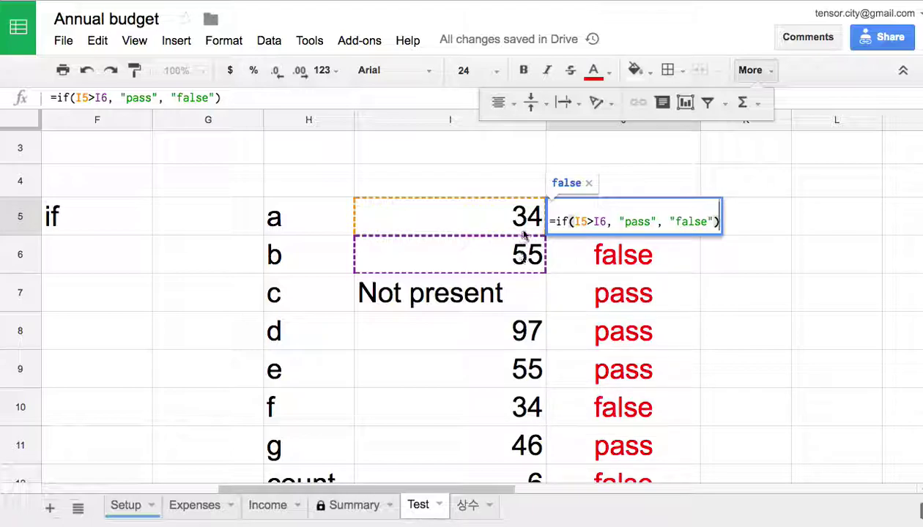
left_click(606, 258)
double_click(606, 259)
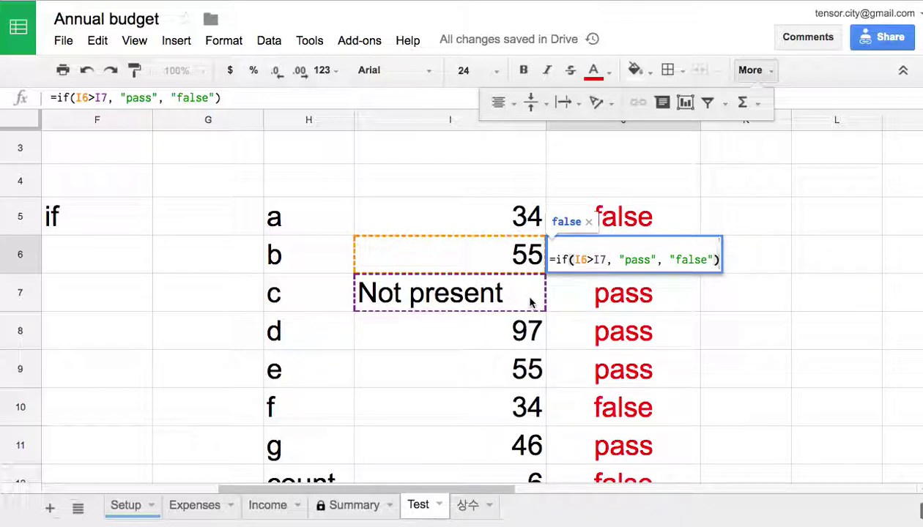
double_click(593, 303)
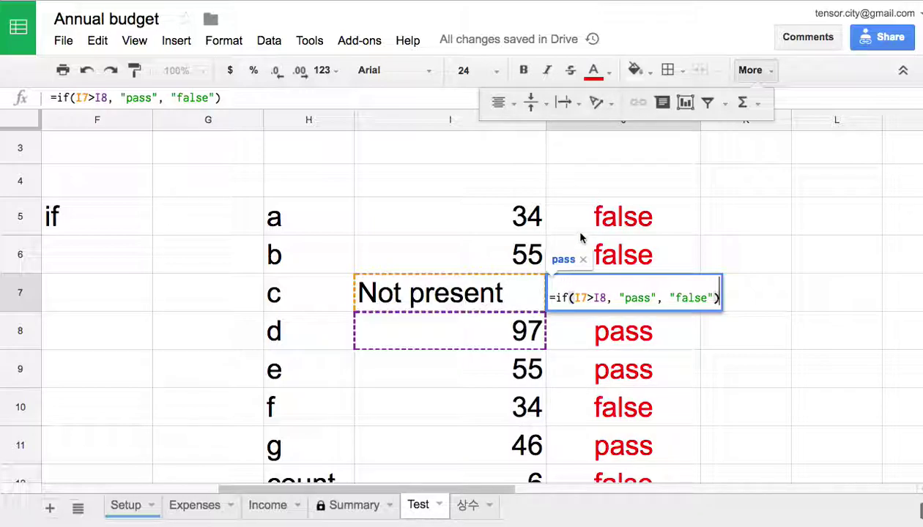
left_click(664, 233)
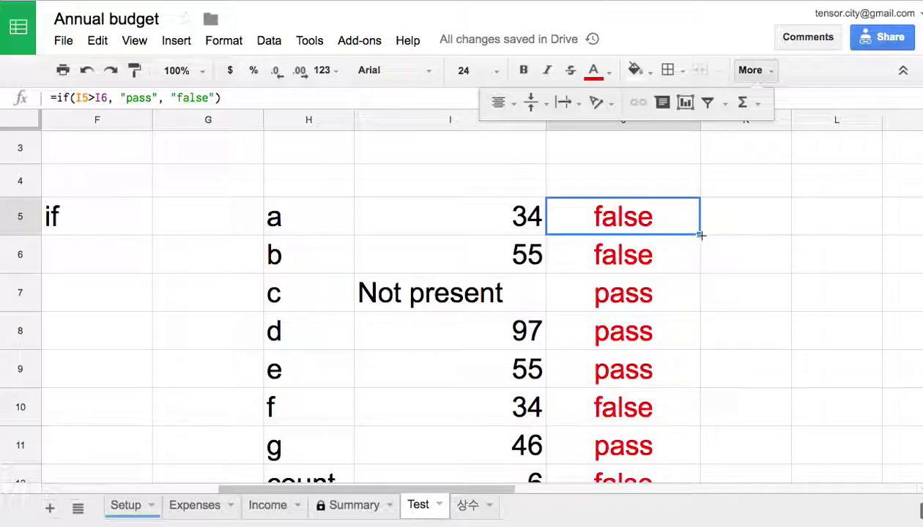
left_click(532, 218)
left_click(539, 252)
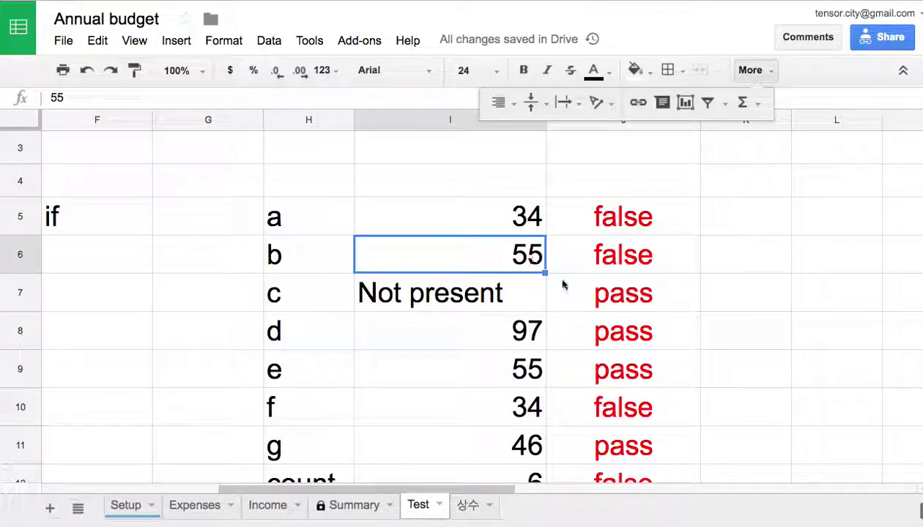
left_click(528, 293)
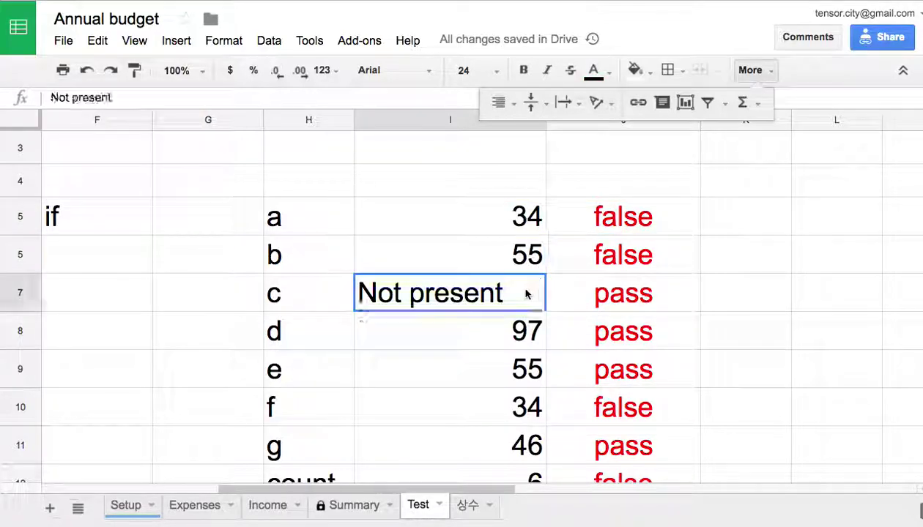
Step: Make the I6 reference in J5's IF formula absolute, changing the condition to I5>$I$6
left_click(529, 337)
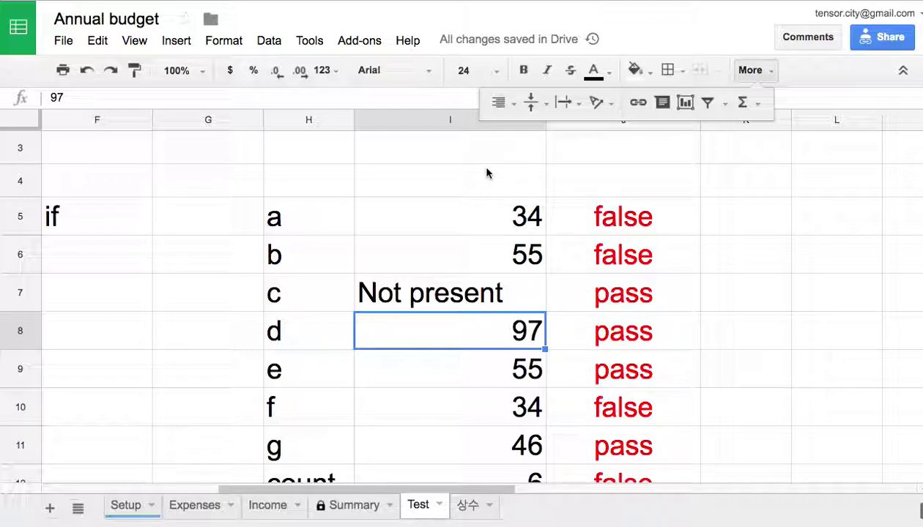
double_click(624, 218)
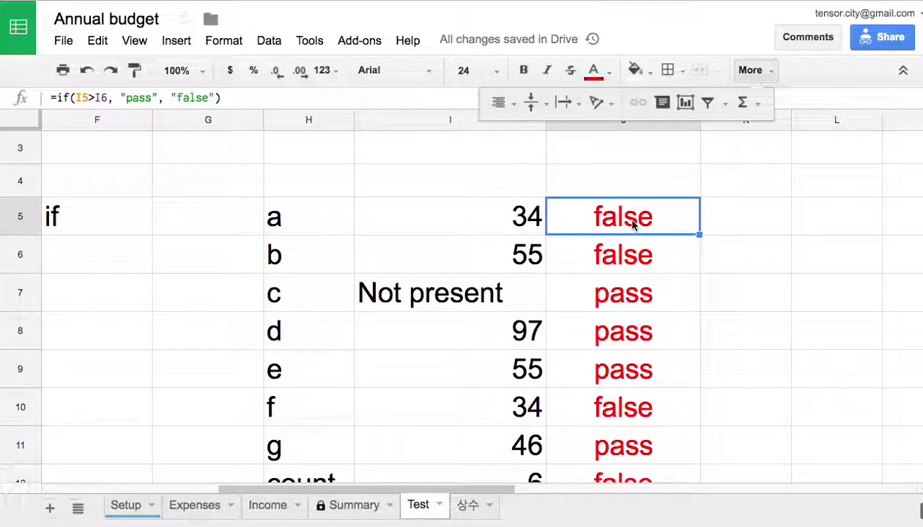
left_click(595, 222)
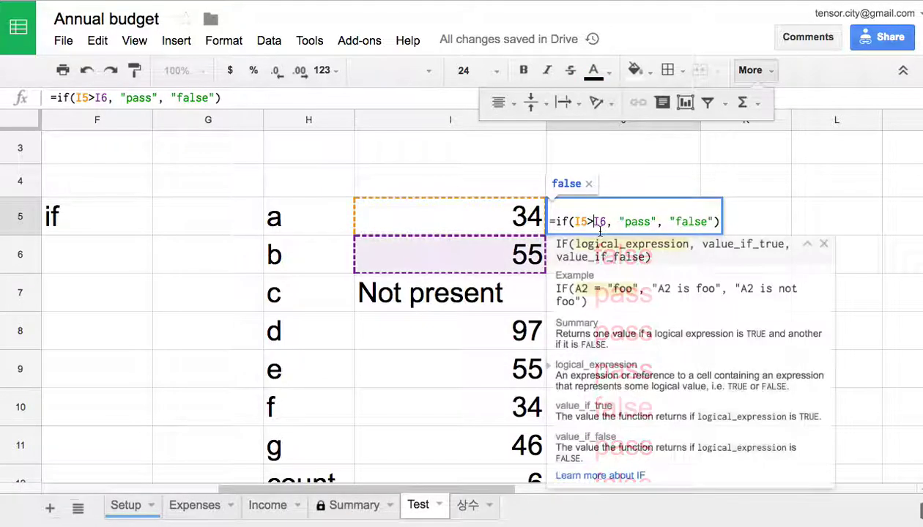
type("$I")
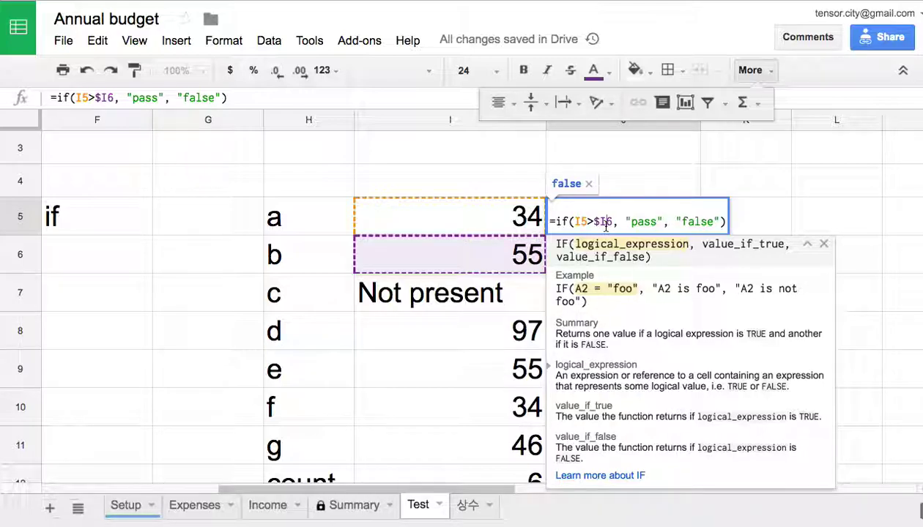
type("$")
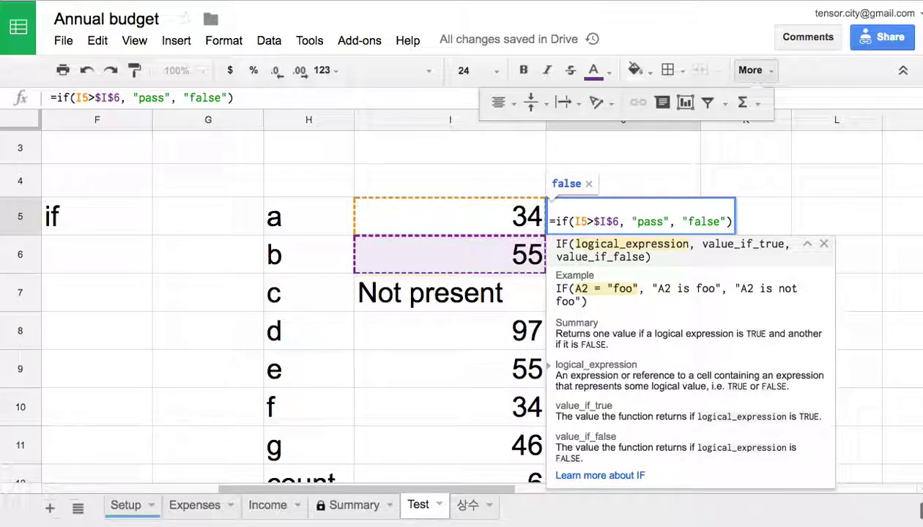
key("Return")
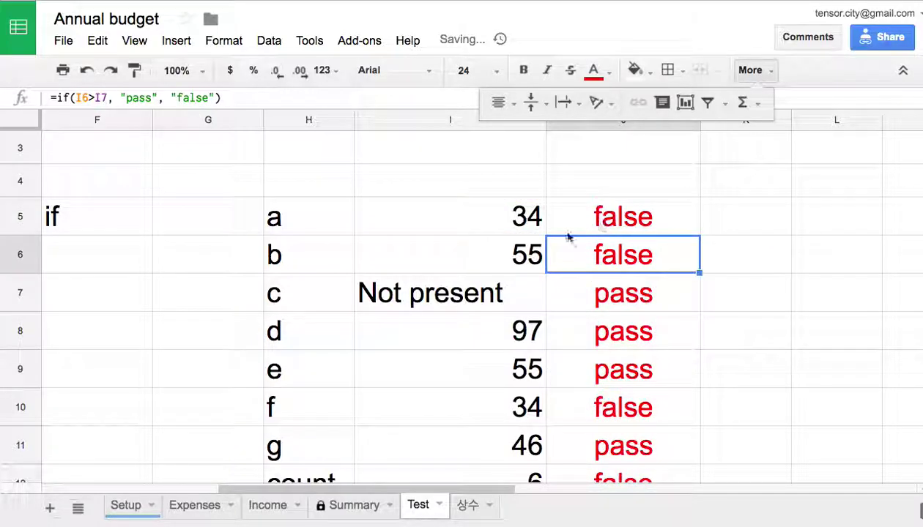
Step: Fill J5's IF formula with the absolute $I$6 reference down through J13
left_click(519, 264)
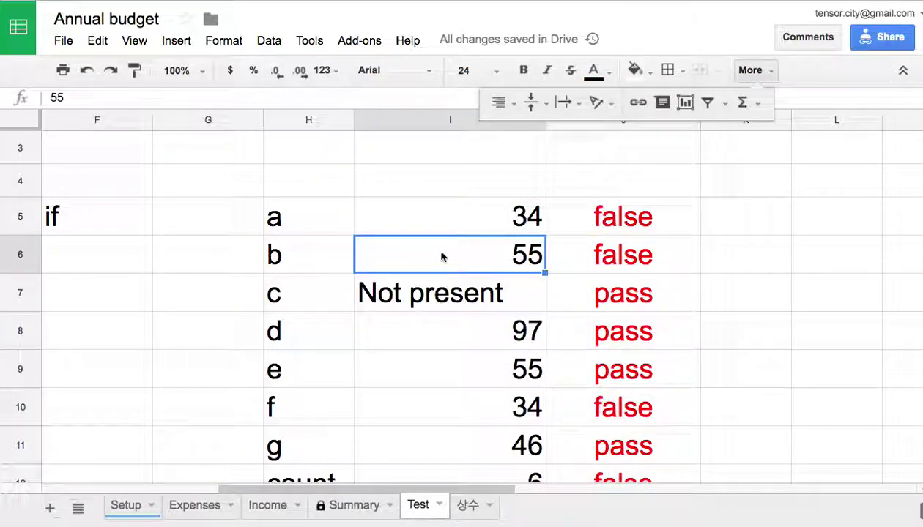
left_click(628, 214)
left_click_drag(700, 235, 700, 418)
scroll(738, 369, "down", 3)
scroll(739, 369, "down", 1)
left_click_drag(699, 323, 697, 379)
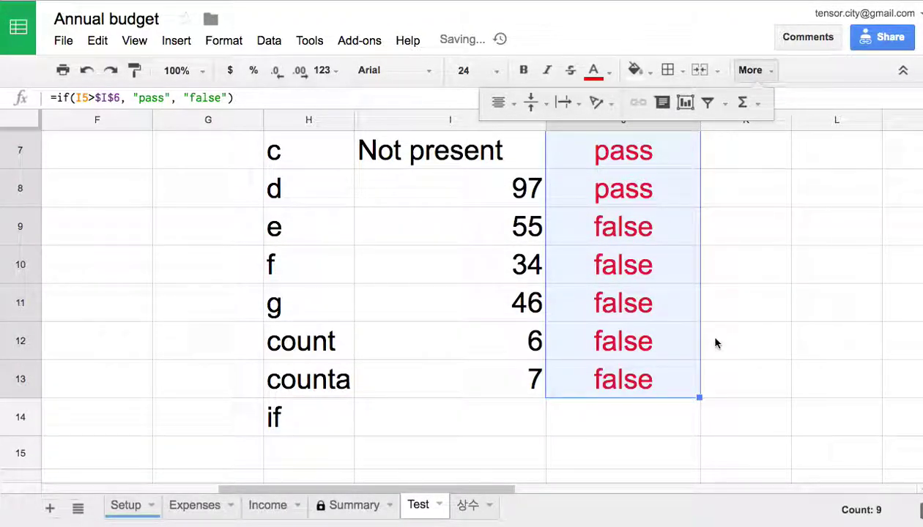
Step: Examine the filled IF formulas in J8, J9 and J10 to check which cells each row compares
scroll(700, 340, "up", 1)
double_click(606, 232)
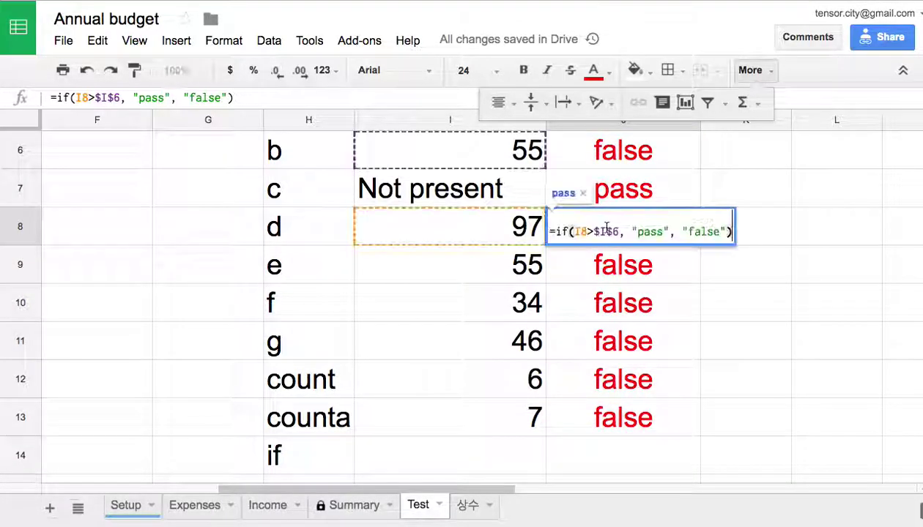
left_click_drag(594, 231, 619, 231)
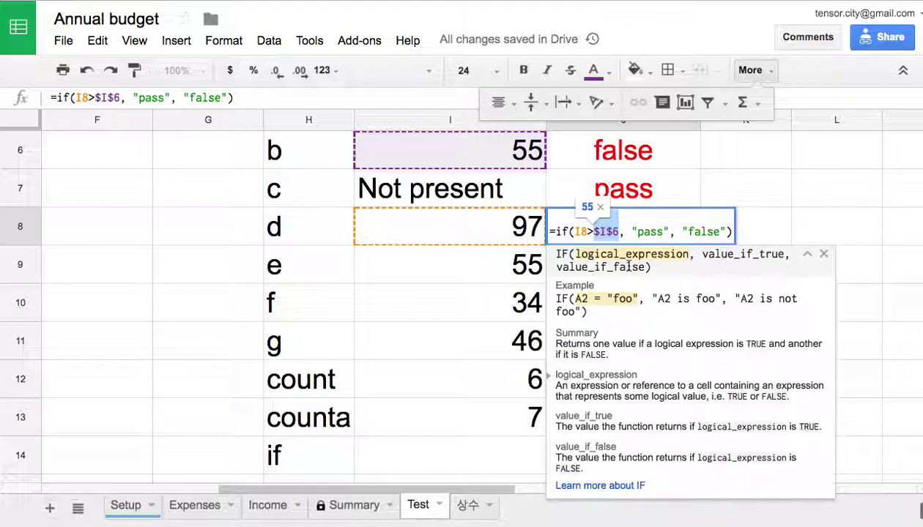
key("Return")
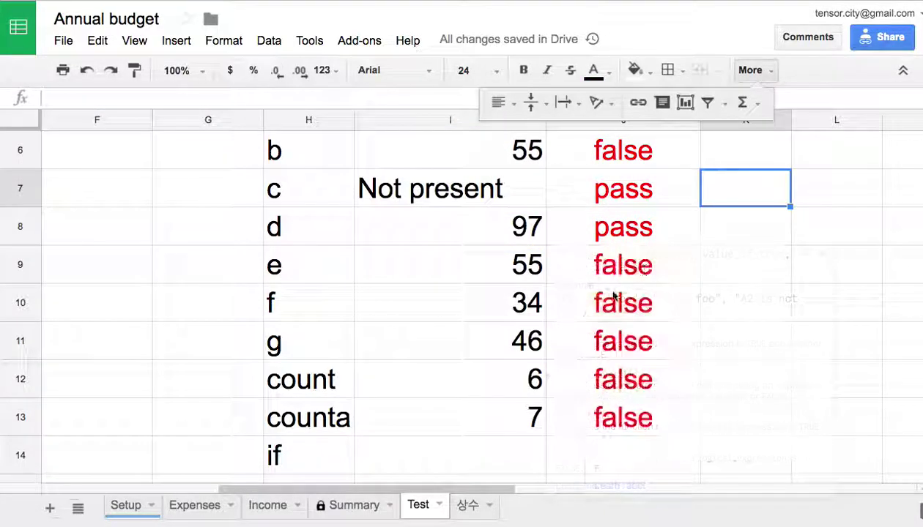
double_click(617, 273)
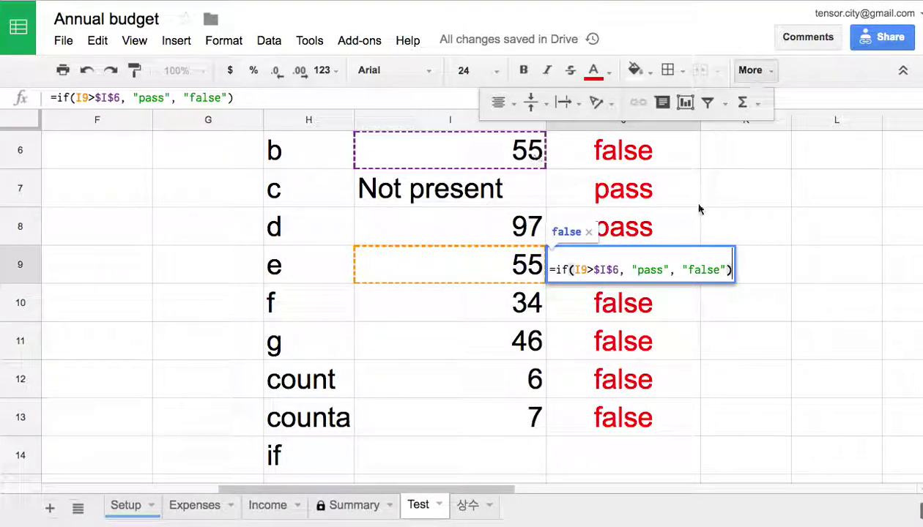
left_click(707, 203)
left_click(617, 305)
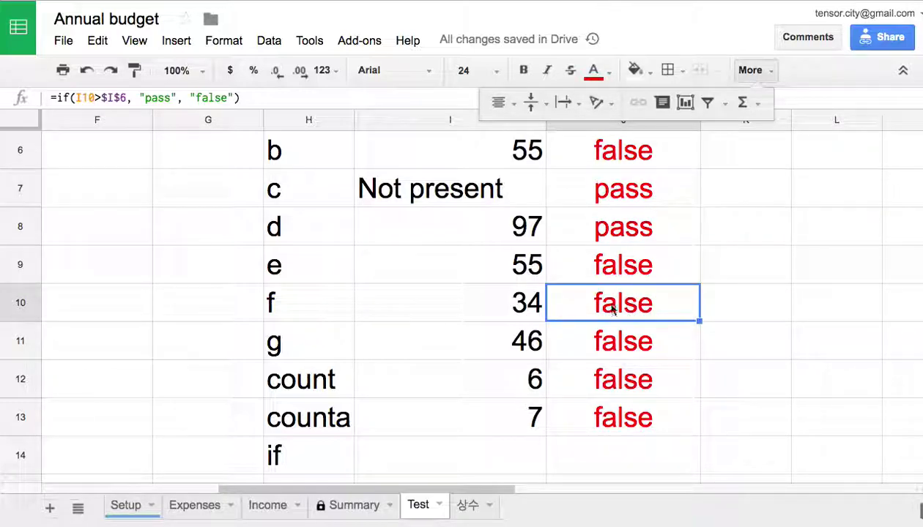
double_click(606, 306)
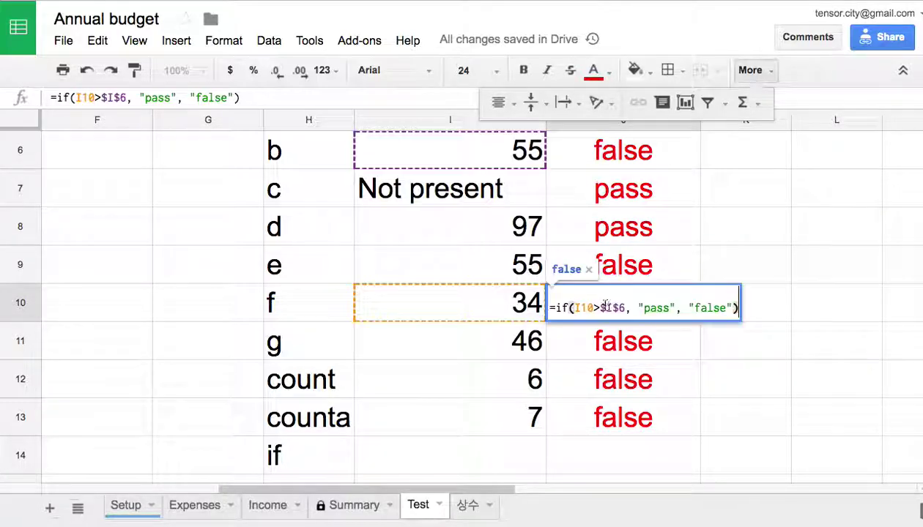
left_click(716, 271)
Step: Begin an IF formula in the empty cell I2 above the score table
scroll(744, 302, "up", 3)
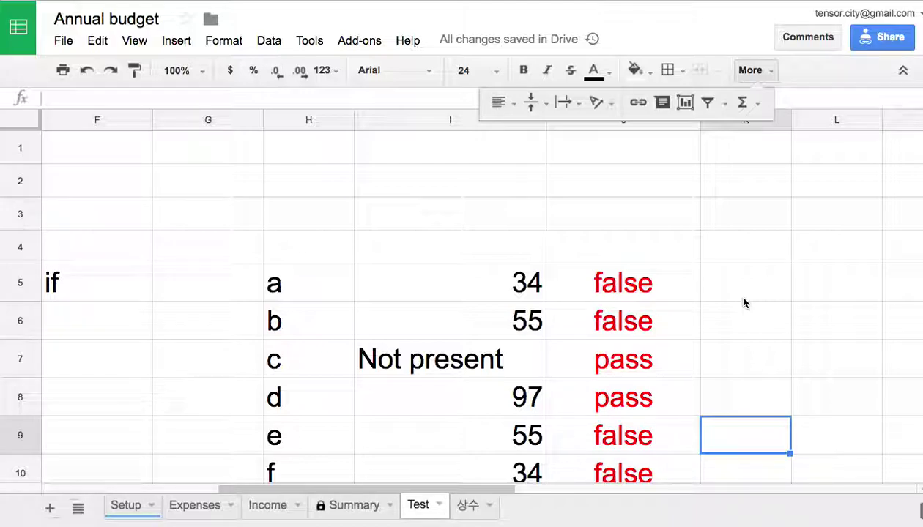
left_click(336, 191)
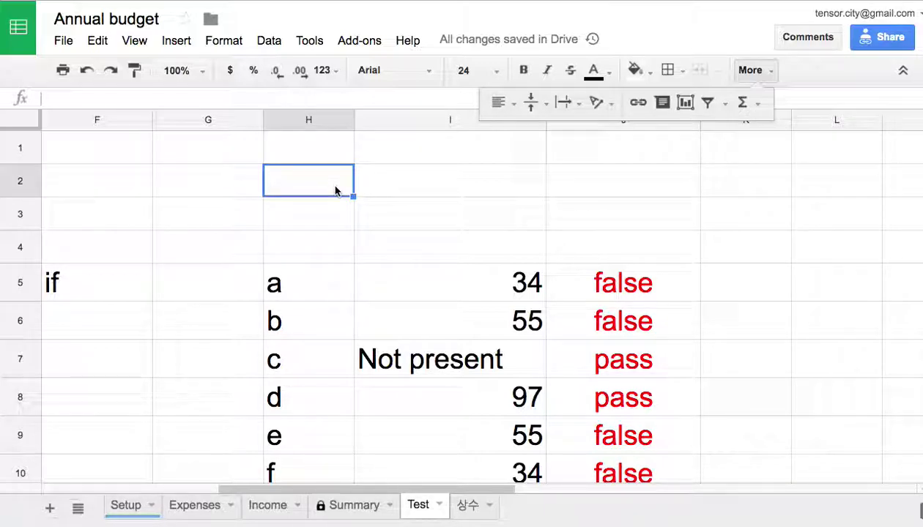
left_click(400, 190)
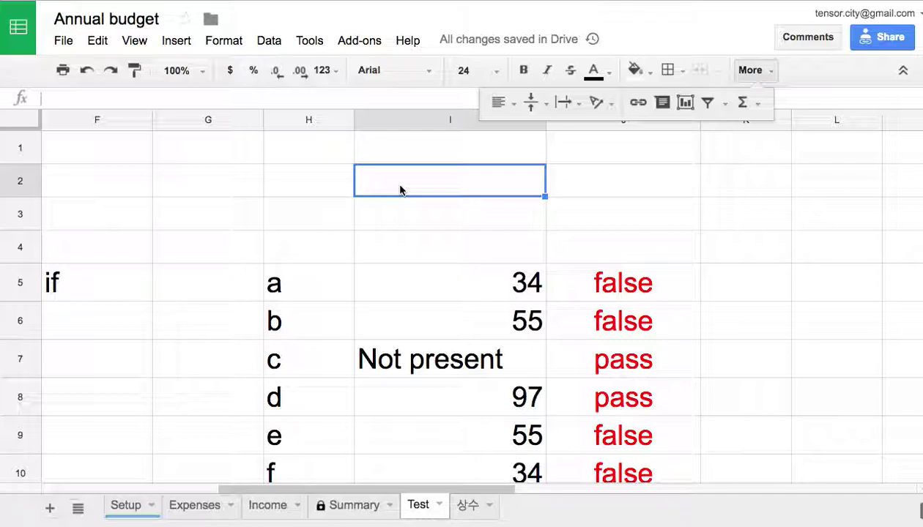
type("=if")
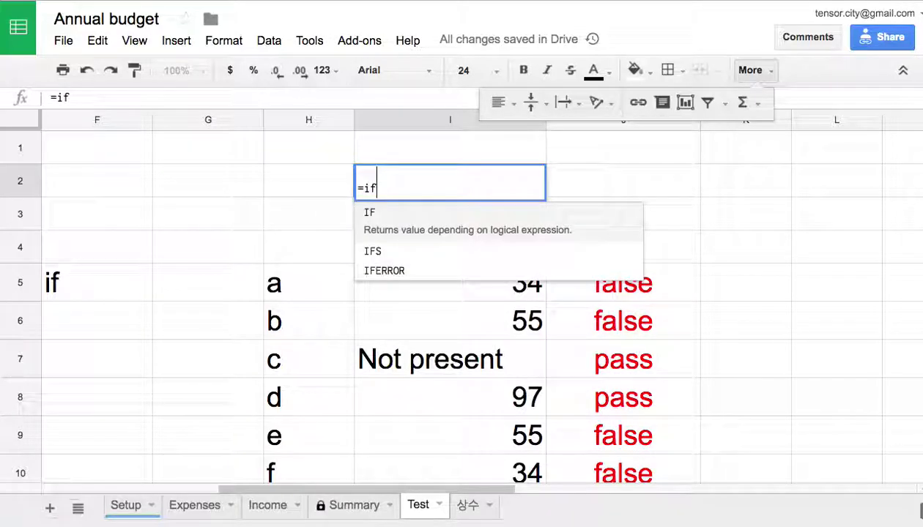